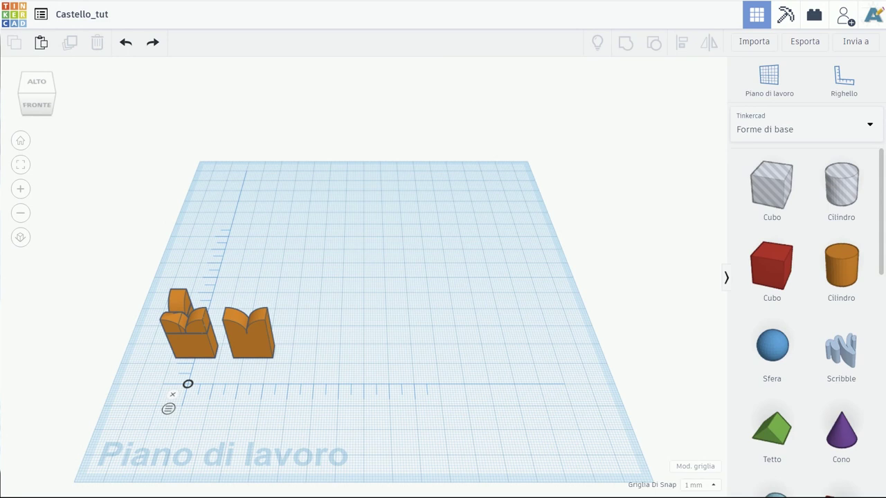
Box-select both orange crenellation pieces and drag them to the workplane's left edge
left_click_drag(319, 261, 164, 351)
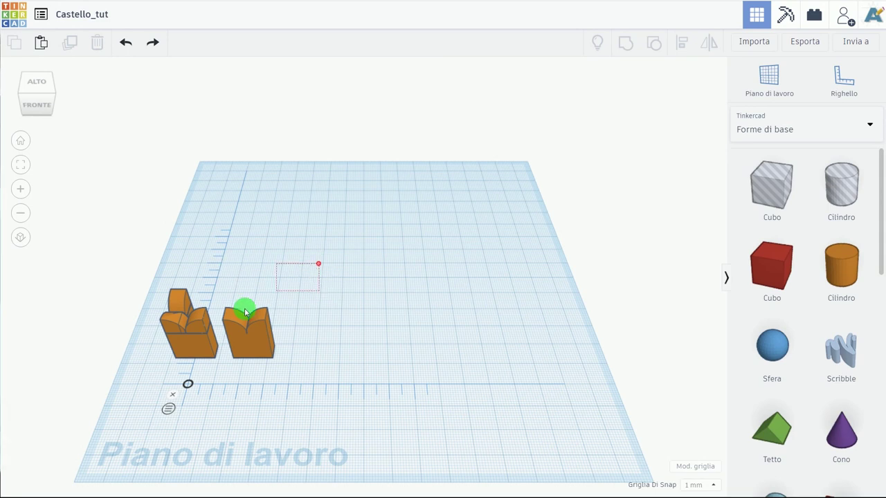
mouse_move(225, 351)
left_mouse_down()
mouse_move(103, 318)
mouse_move(99, 303)
left_mouse_up()
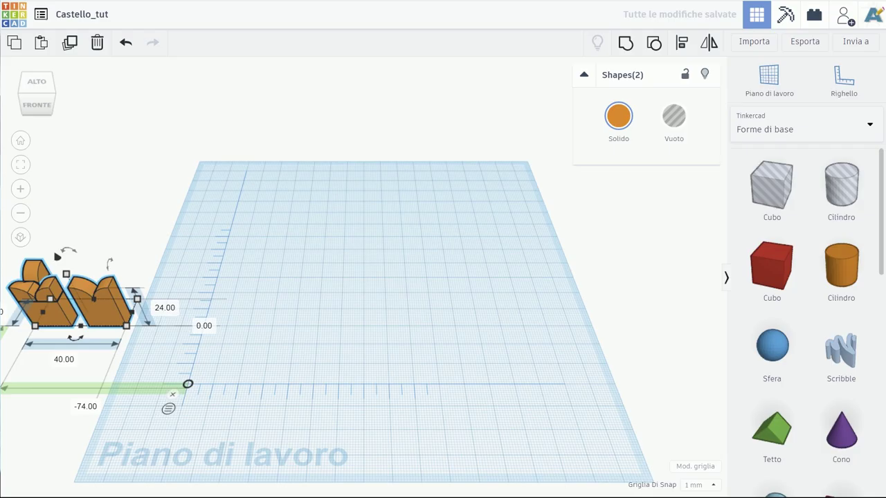
Add a red cube and resize it to a 97 × 97 footprint, 24 tall
left_click_drag(759, 272, 319, 262)
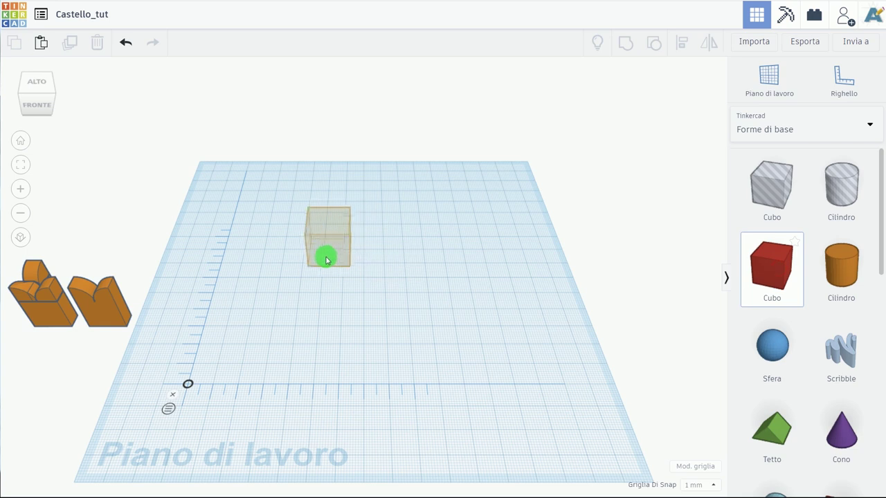
left_click_drag(342, 274, 530, 396)
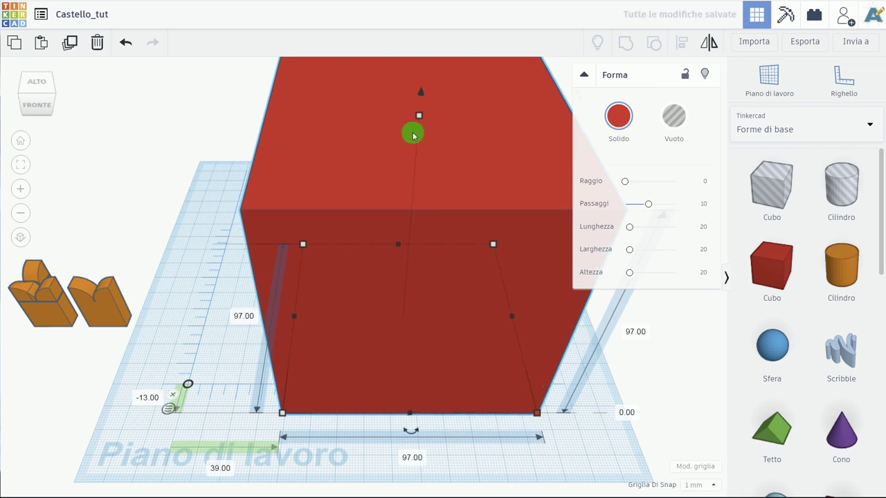
mouse_move(420, 119)
left_mouse_down()
mouse_move(407, 200)
mouse_move(413, 282)
mouse_move(354, 255)
left_mouse_up()
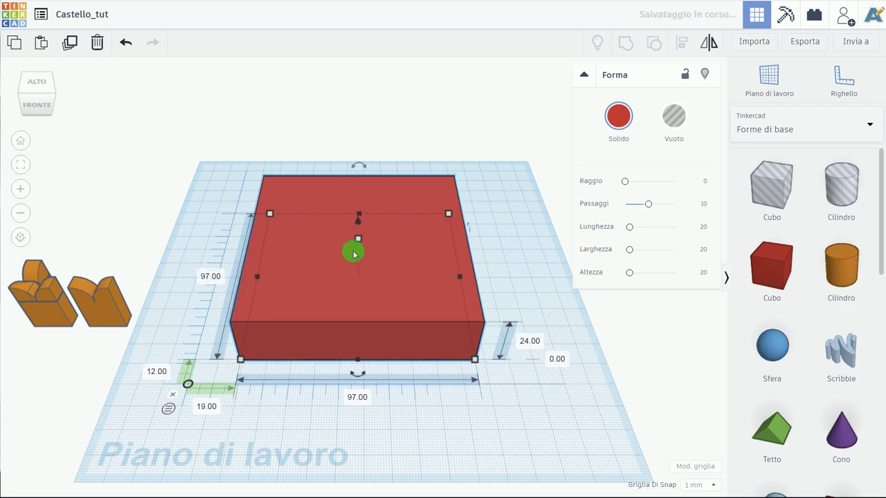
Duplicate the red block and raise the copy 12 mm above the workplane
left_click(70, 42)
left_click(243, 158)
left_click(359, 239)
right_click_drag(360, 267, 358, 208)
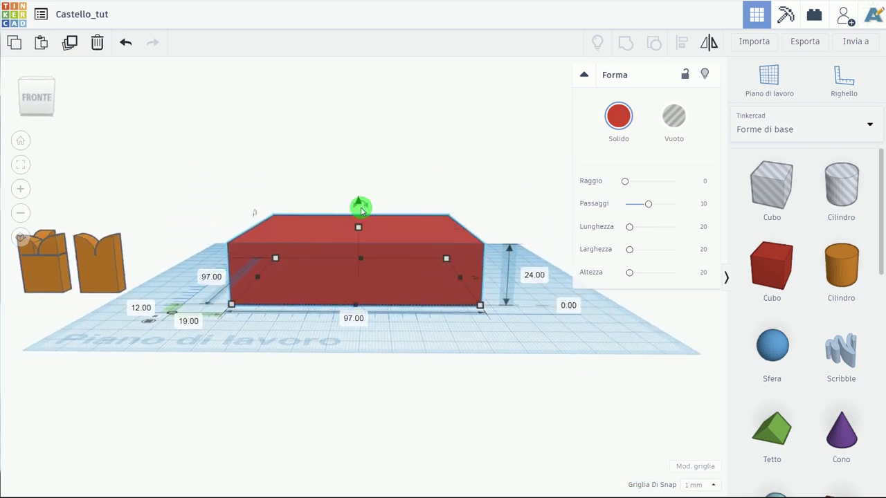
mouse_move(359, 202)
left_mouse_down()
mouse_move(358, 168)
mouse_move(359, 177)
left_mouse_up()
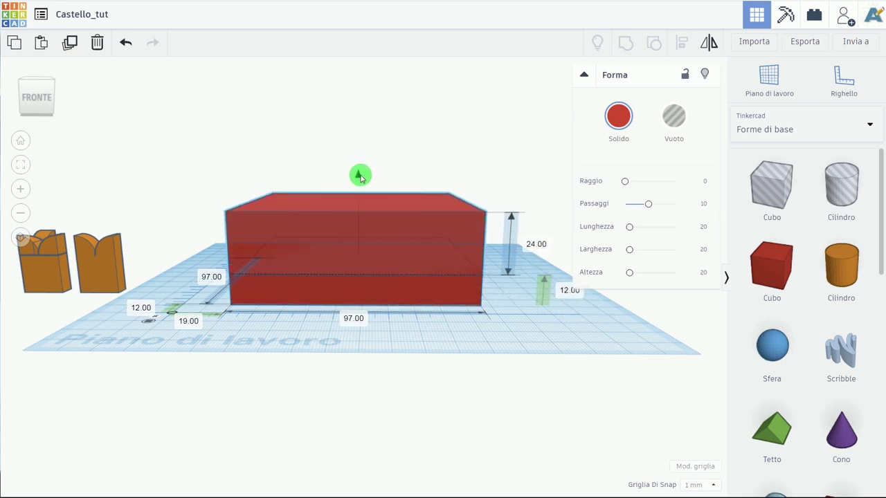
middle_click_drag(405, 152, 352, 217)
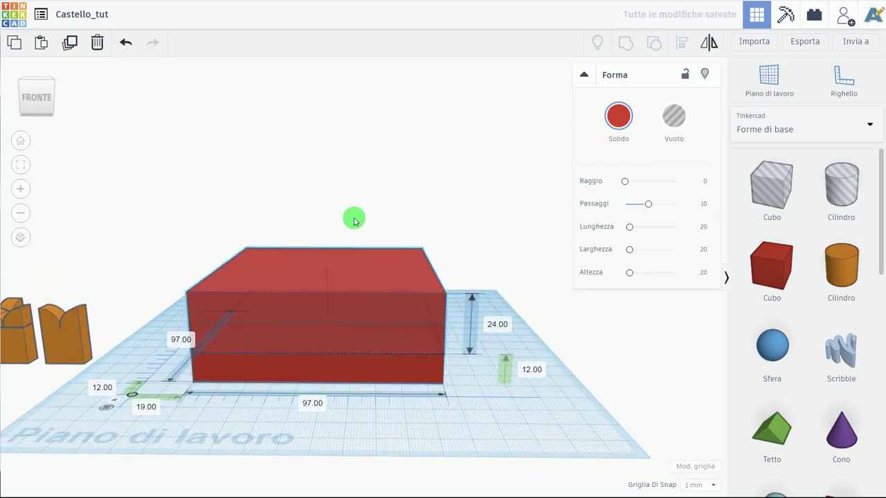
right_click_drag(367, 213, 344, 257)
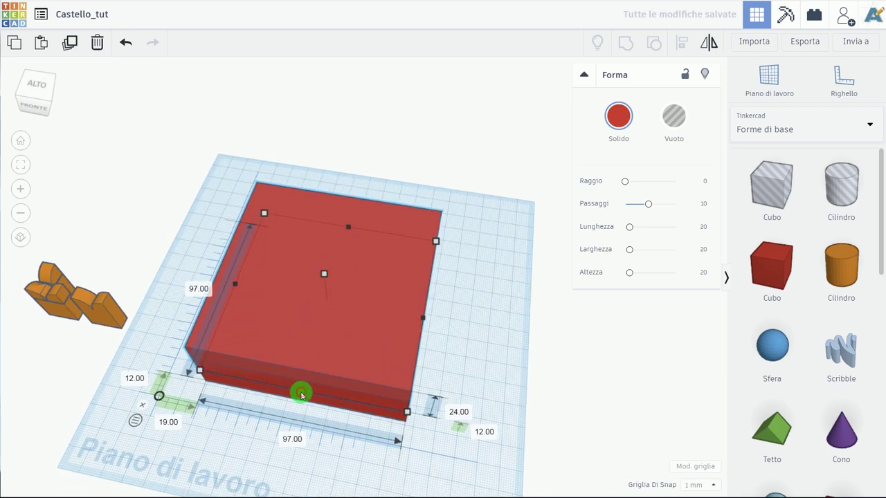
Shrink the raised copy to an 87 × 85 footprint
mouse_move(302, 395)
left_mouse_down()
mouse_move(306, 374)
mouse_move(305, 384)
left_mouse_up()
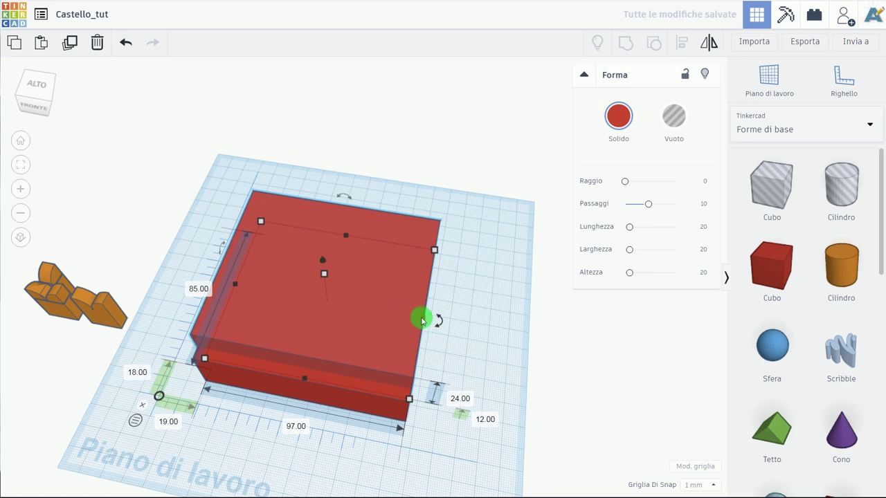
left_click_drag(423, 321, 411, 320, "alt")
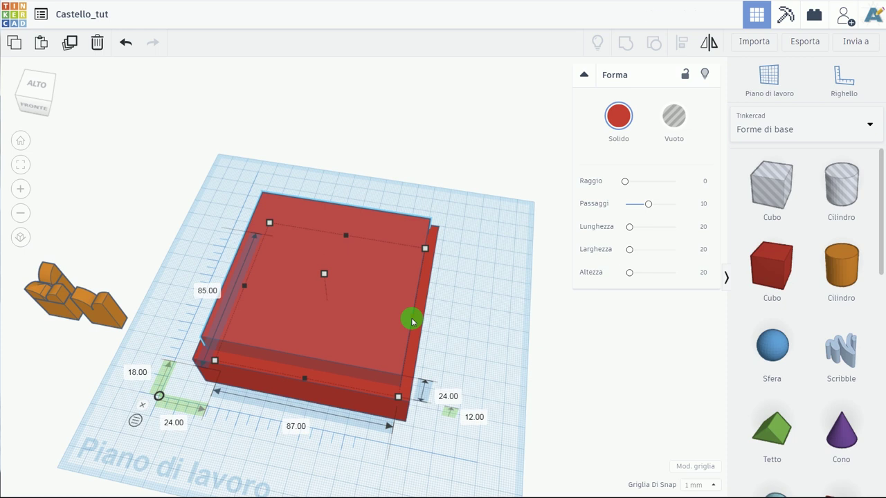
right_click_drag(481, 320, 456, 322)
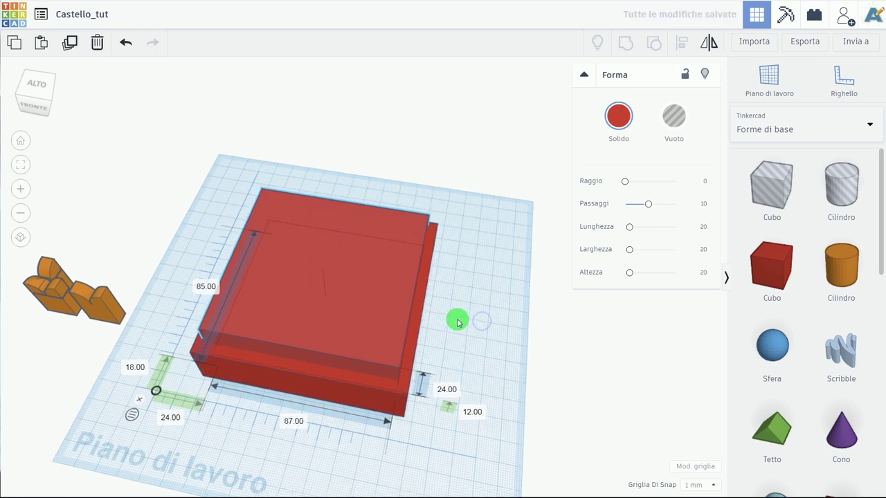
Make the raised copy a hole and group it with the block into a hollow box
left_click(403, 203)
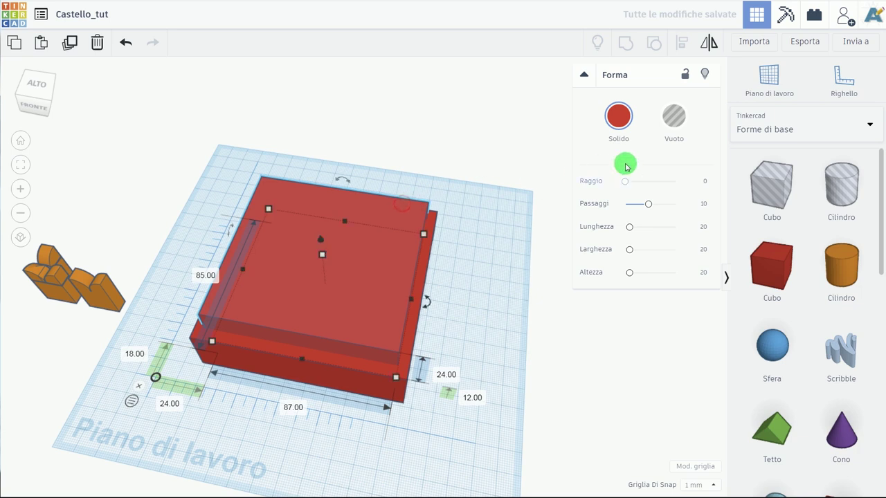
left_click(673, 117)
mouse_move(457, 167)
left_mouse_down()
mouse_move(382, 251)
mouse_move(417, 219)
left_mouse_up()
left_click(626, 42)
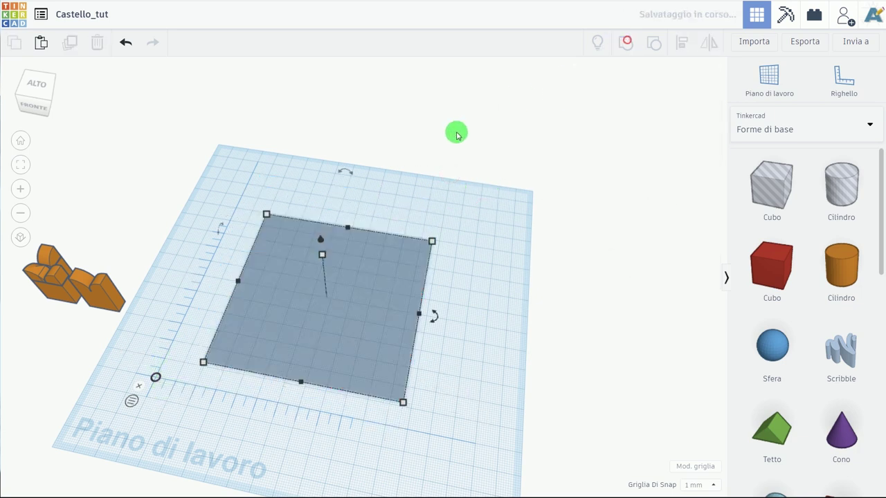
mouse_move(367, 247)
right_mouse_down()
mouse_move(407, 263)
mouse_move(319, 326)
mouse_move(349, 292)
right_mouse_up()
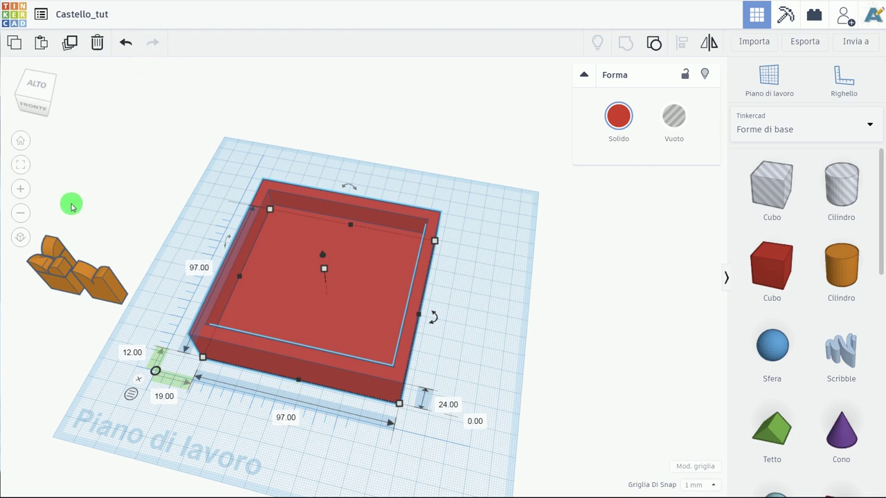
Move one crenellation piece apart and place the workplane on the red box's floor
mouse_move(59, 284)
left_mouse_down()
mouse_move(102, 221)
mouse_move(89, 216)
left_mouse_up()
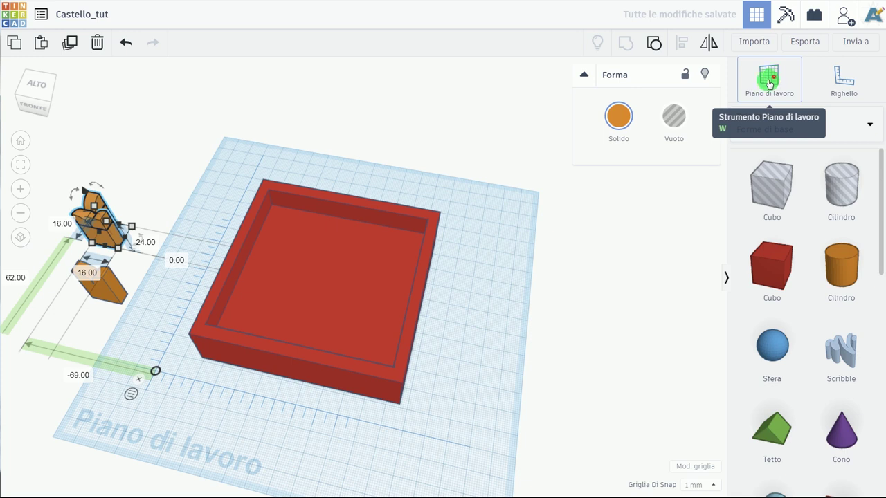
left_click_drag(768, 83, 242, 340)
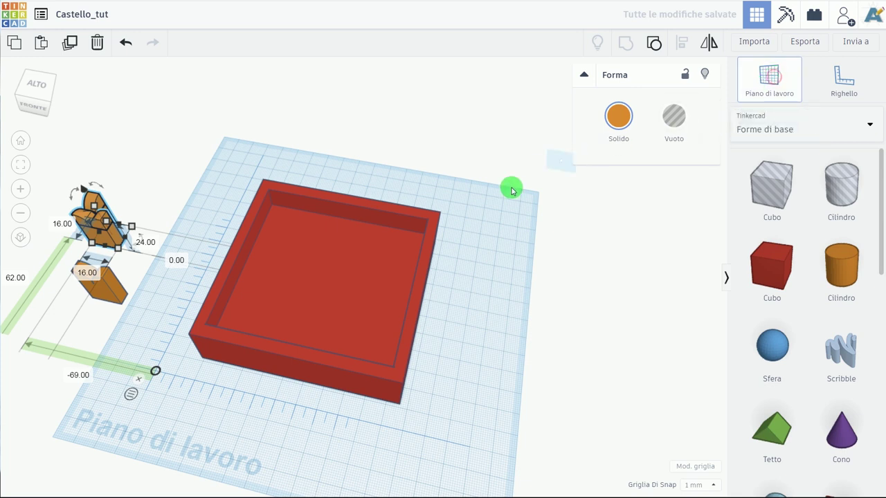
left_click(242, 340)
Check the new workplane from the front and an elevated view, then clear the selection
mouse_move(251, 348)
right_mouse_down()
mouse_move(365, 288)
mouse_move(311, 321)
mouse_move(296, 290)
right_mouse_up()
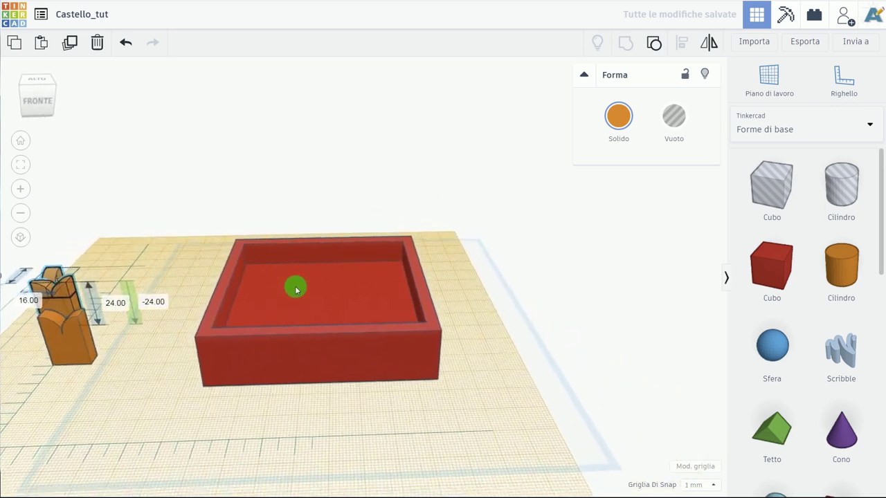
left_click(36, 97)
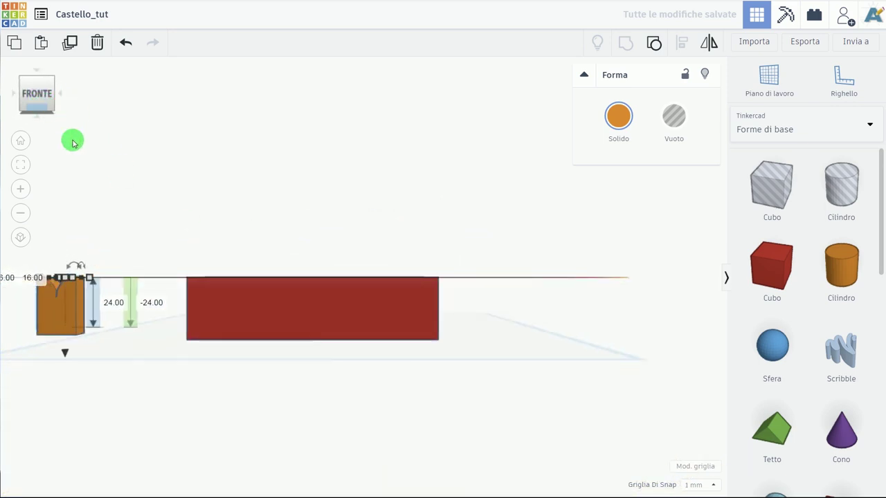
mouse_move(354, 178)
right_mouse_down()
mouse_move(350, 213)
mouse_move(365, 298)
mouse_move(368, 277)
right_mouse_up()
scroll(369, 276, "down", 2)
mouse_move(449, 225)
middle_mouse_down()
mouse_move(526, 181)
mouse_move(507, 192)
middle_mouse_up()
left_click(290, 105)
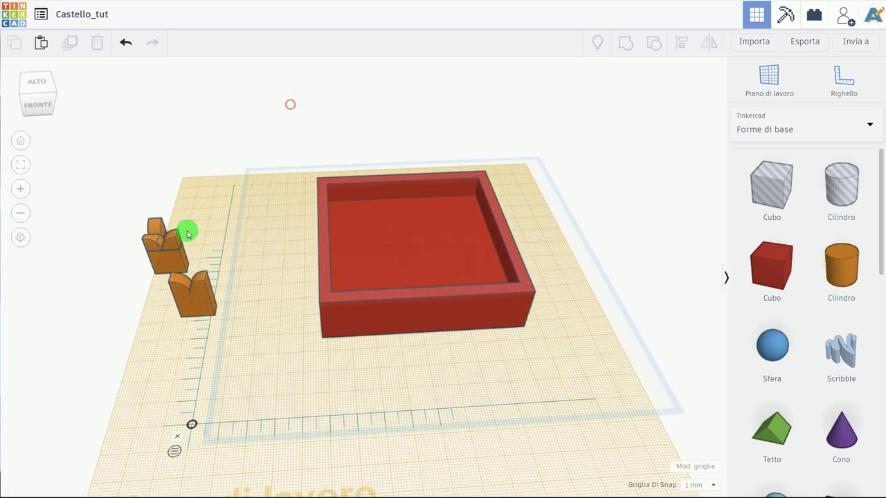
Copy and paste both orange crenellation pieces
left_click(177, 245)
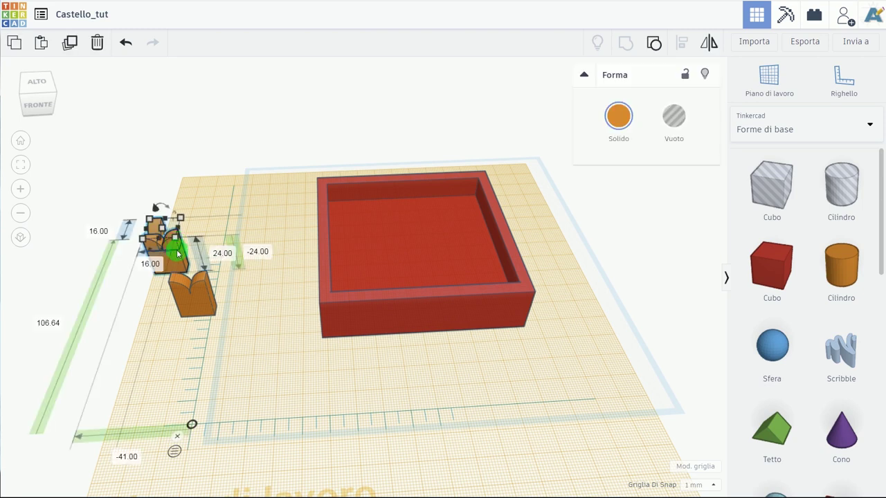
left_click(188, 292, "shift")
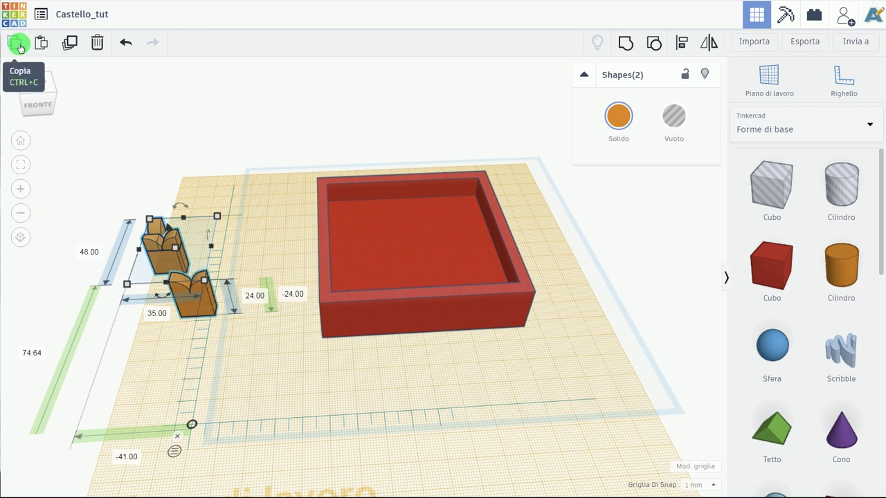
left_click(194, 115)
left_click(43, 46)
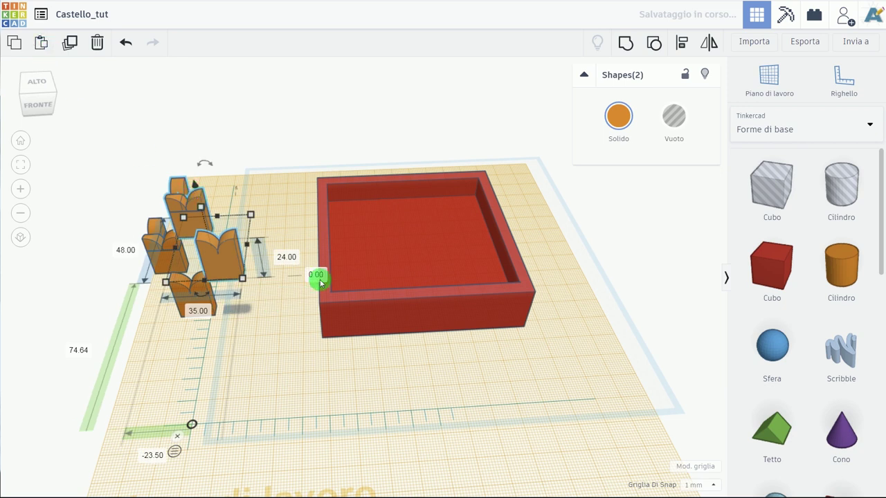
Check the pasted pair in front view and place it at the box's near corner
left_click(39, 106)
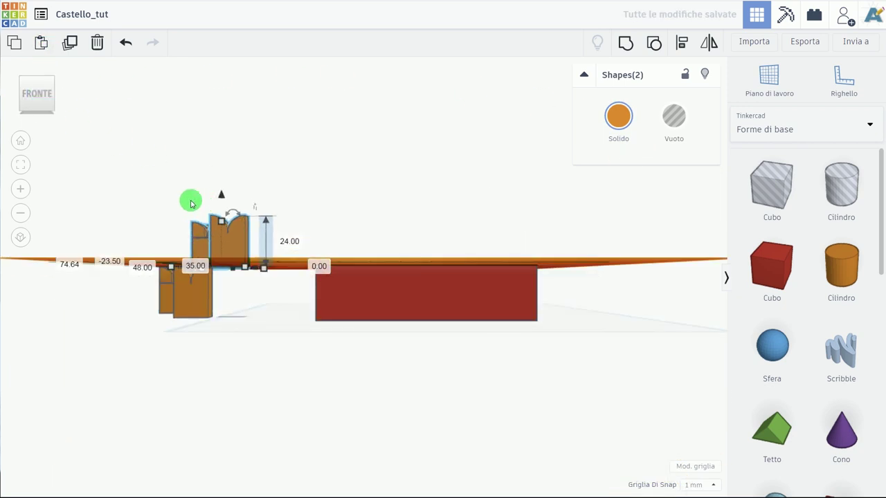
left_click(23, 235)
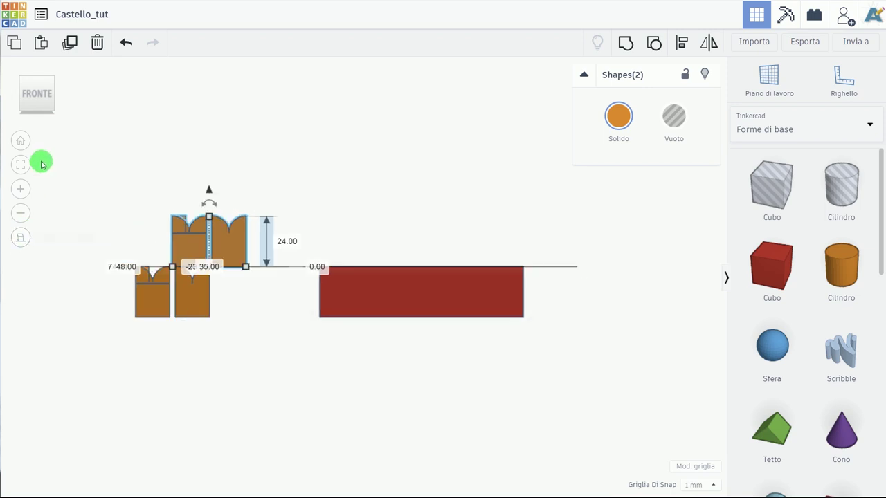
left_click(21, 242)
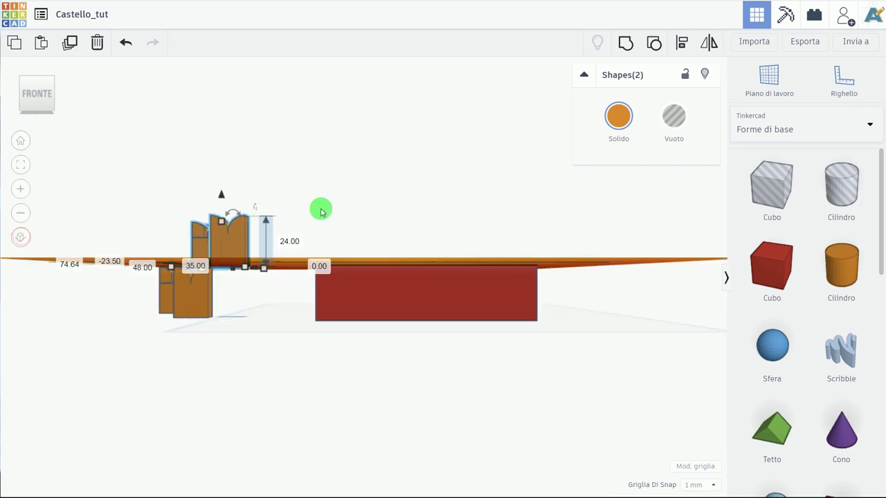
right_click_drag(321, 207, 290, 267)
mouse_move(234, 169)
left_mouse_down()
mouse_move(344, 243)
mouse_move(339, 269)
left_mouse_up()
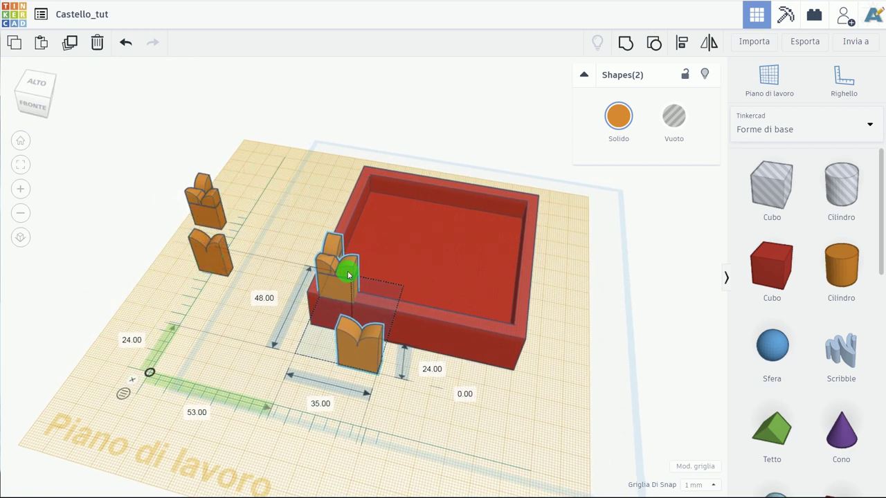
Move the front crenellation piece off the box and nudge the corner piece into place
left_click(421, 282)
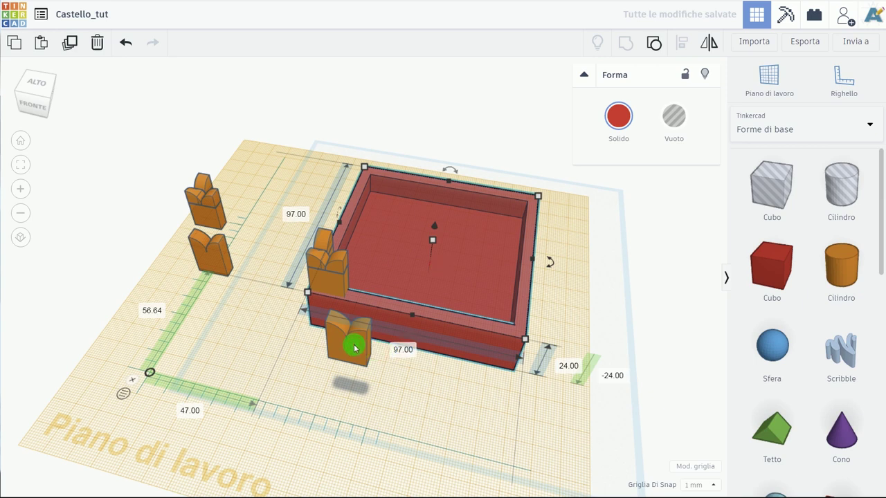
left_click_drag(353, 348, 299, 383)
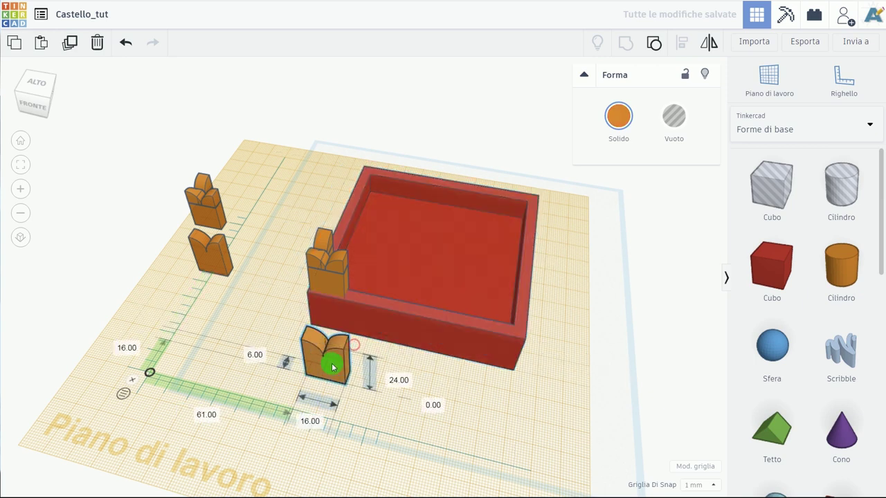
left_click(326, 285)
left_click_drag(325, 285, 322, 284)
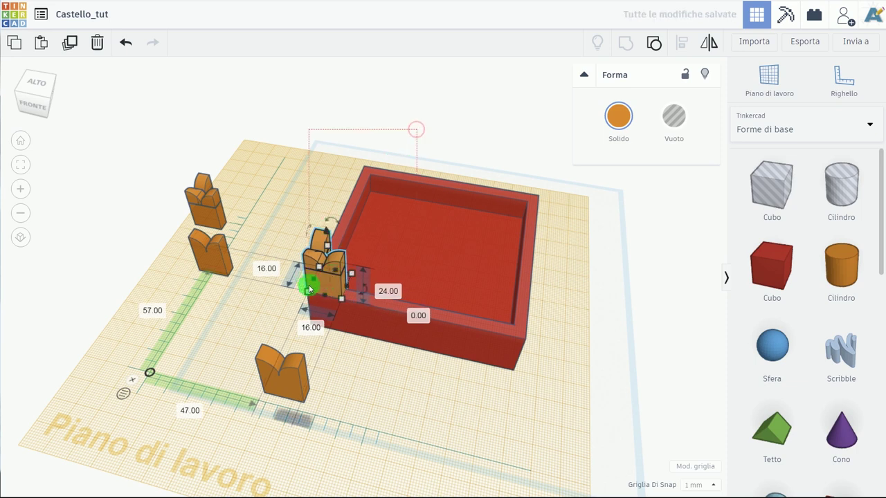
Align the corner battlement flush with the red wall's corner
left_click(313, 286, "shift")
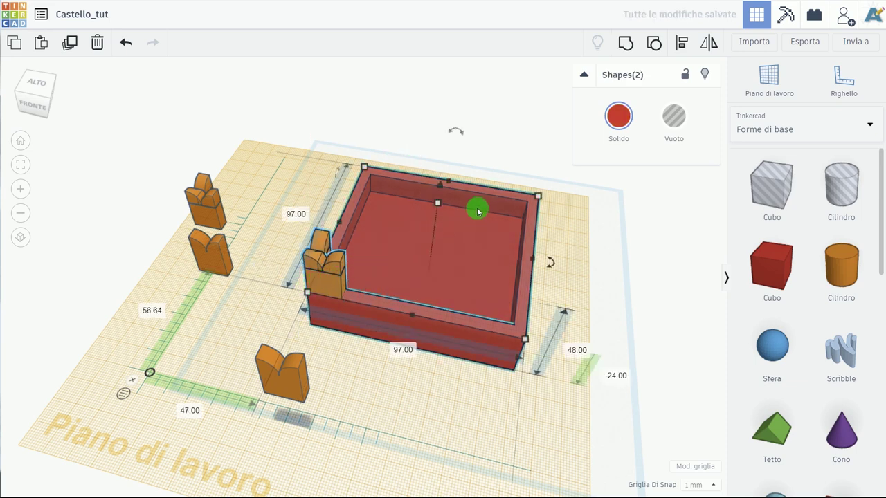
left_click(681, 42)
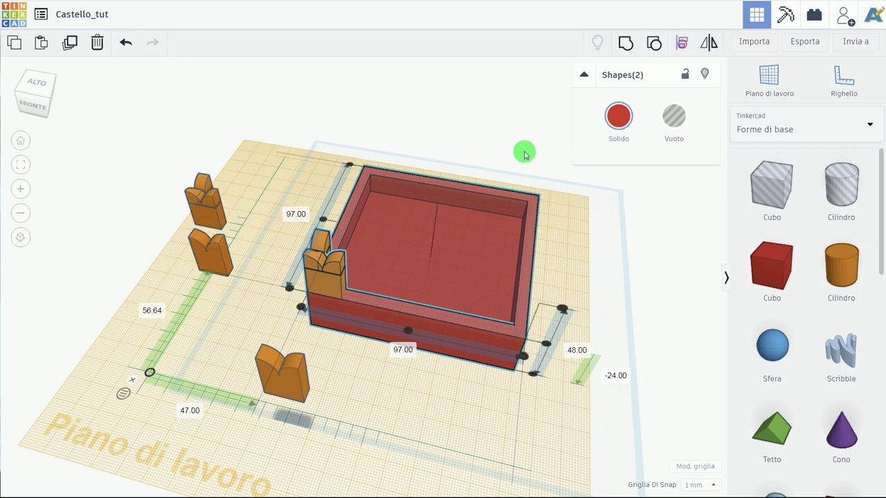
left_click(300, 308)
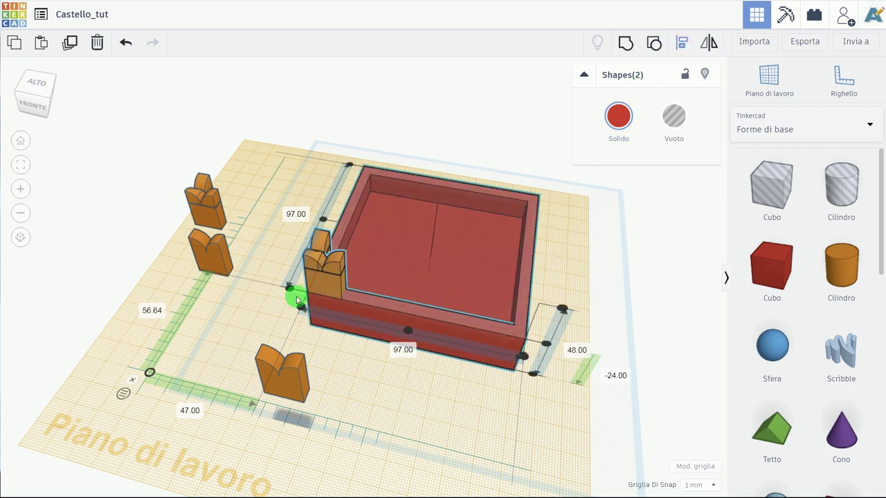
left_click(290, 287)
mouse_move(306, 314)
right_mouse_down()
mouse_move(466, 269)
mouse_move(341, 338)
right_mouse_up()
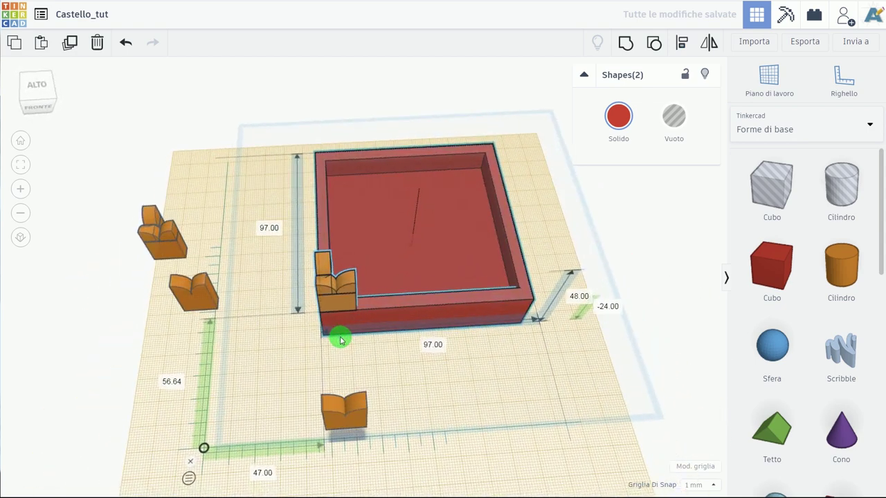
Move a spare battlement and the wall with its corner piece to the front-left
left_click(639, 196)
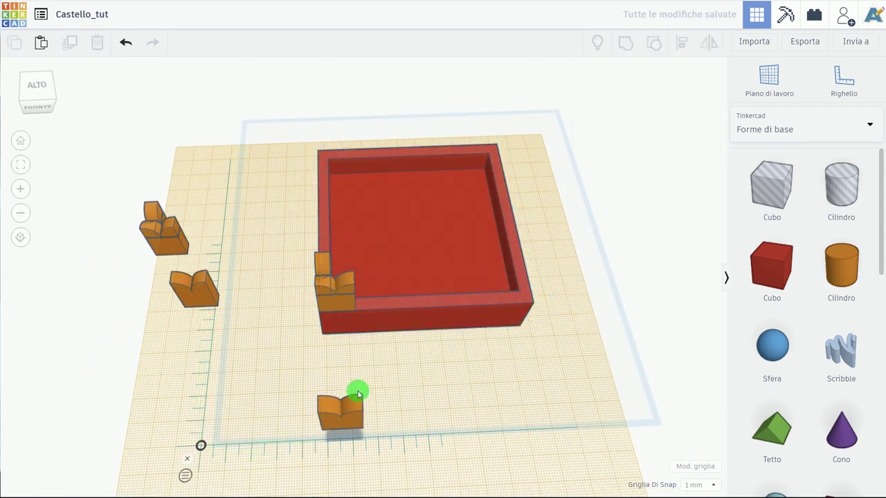
mouse_move(348, 411)
left_mouse_down()
mouse_move(228, 395)
mouse_move(152, 350)
left_mouse_up()
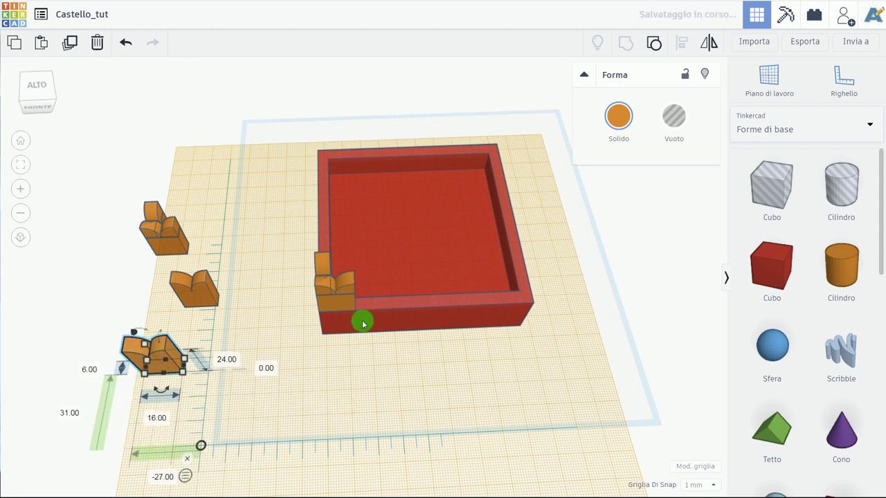
mouse_move(575, 352)
left_mouse_down()
mouse_move(326, 263)
mouse_move(336, 288)
mouse_move(261, 428)
mouse_move(273, 434)
left_mouse_up()
Drop the red wall onto the workplane and turn to a front view
key("ctrl+Down")
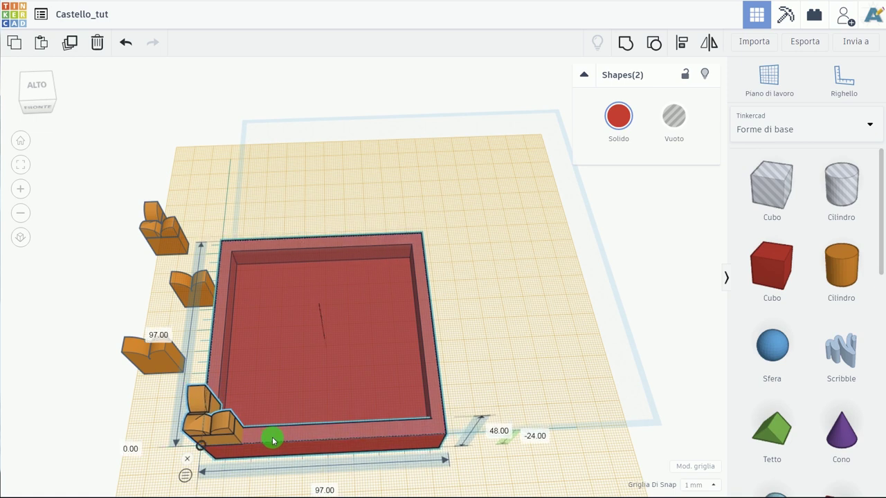
left_click(457, 287)
mouse_move(338, 344)
right_mouse_down()
mouse_move(348, 298)
mouse_move(400, 273)
right_mouse_up()
scroll(340, 303, "down", 3)
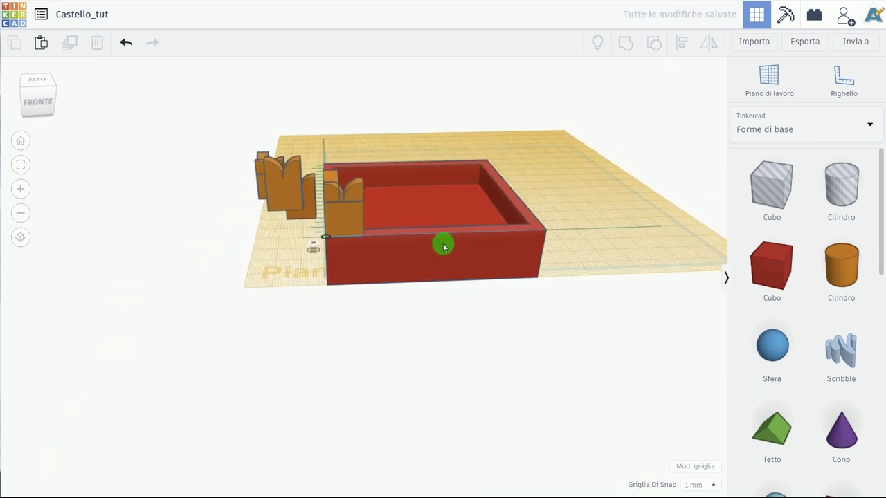
scroll(342, 293, "up", 3)
scroll(348, 277, "up", 2)
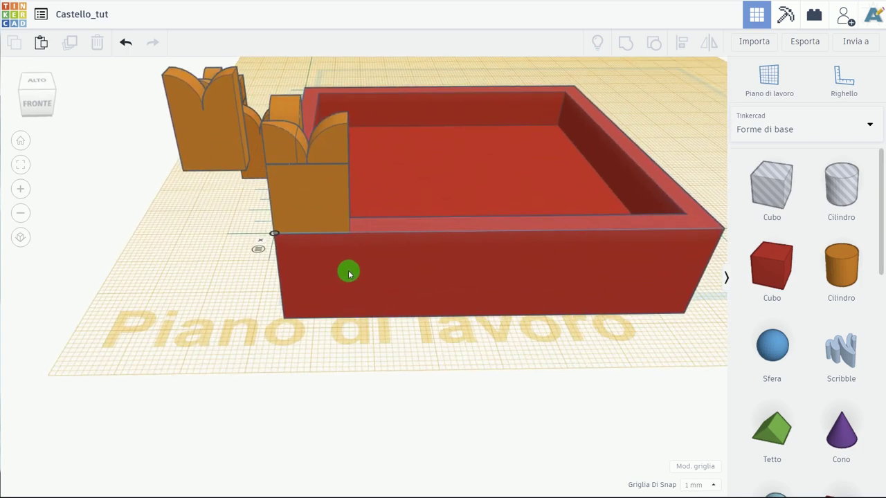
Place a second battlement on the front wall top, spaced from the corner piece, and select both
mouse_move(283, 132)
left_mouse_down()
mouse_move(415, 168)
mouse_move(405, 169)
left_mouse_up()
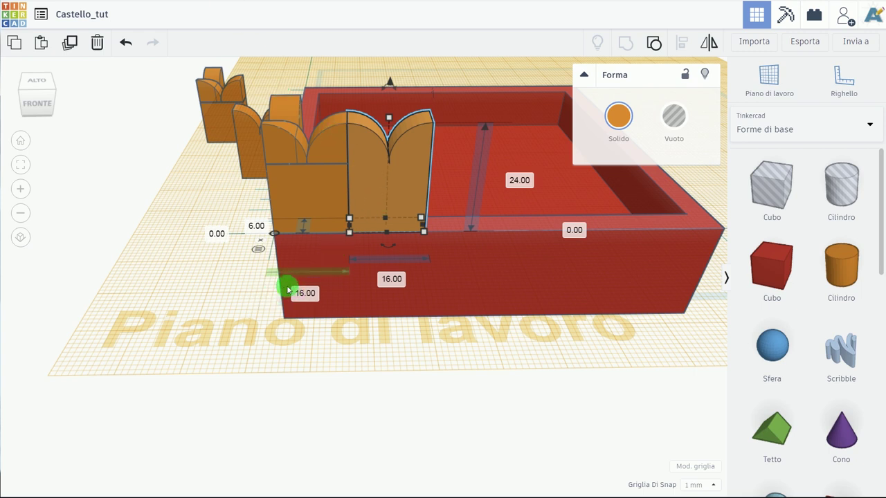
left_click_drag(376, 199, 425, 199)
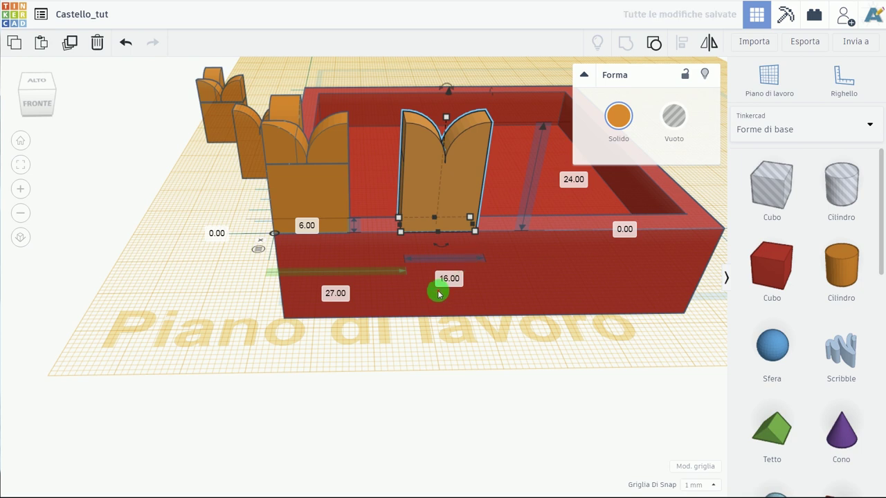
left_click(415, 304)
key("f")
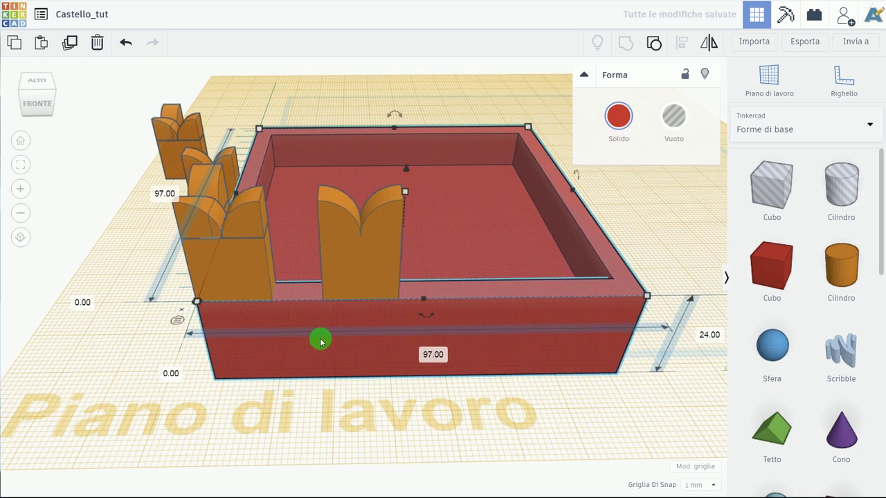
scroll(437, 228, "down", 3)
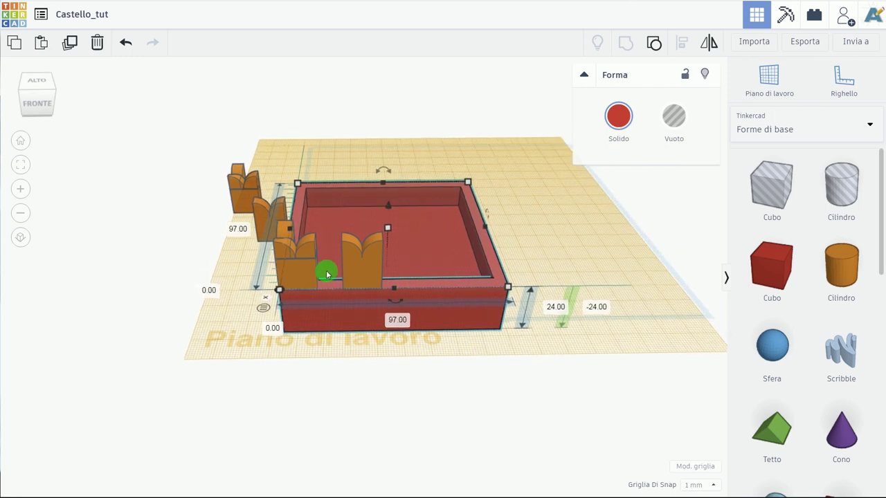
scroll(398, 323, "up", 2)
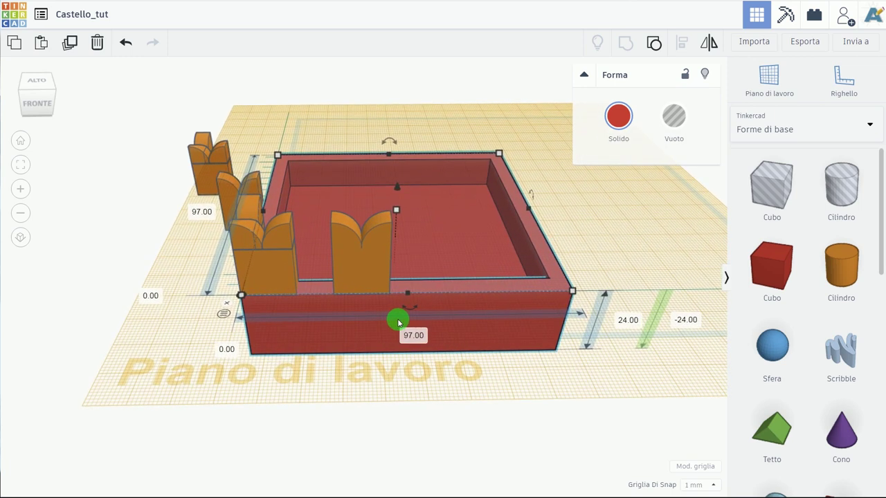
left_click(369, 244)
left_click(276, 250, "shift")
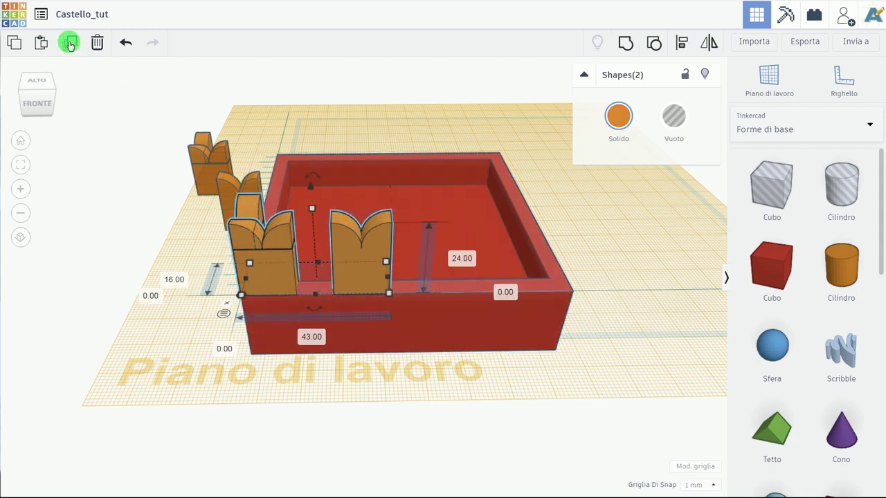
Duplicate the battlement pair, slide it right, group it and mirror it left-right
left_click(70, 43)
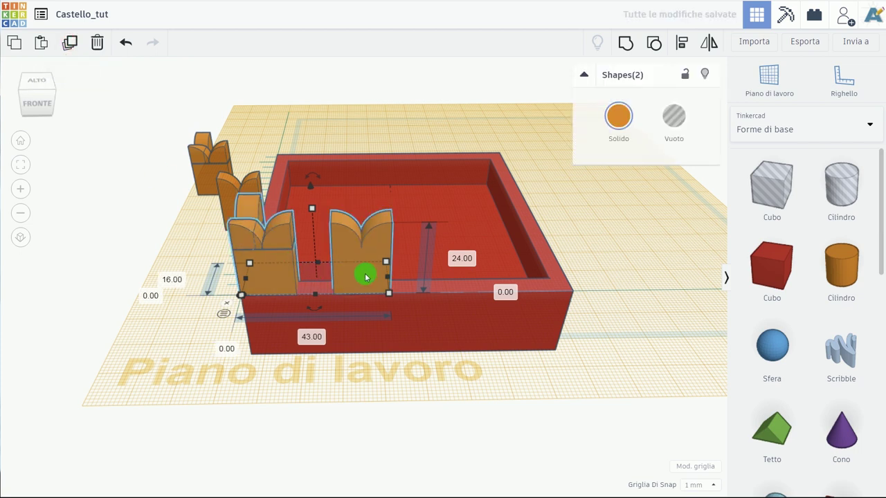
left_click_drag(365, 276, 554, 272)
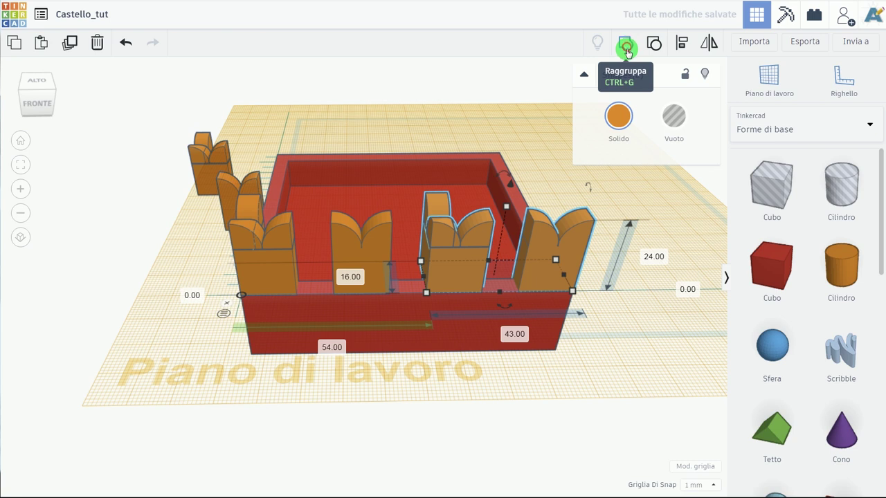
left_click(626, 49)
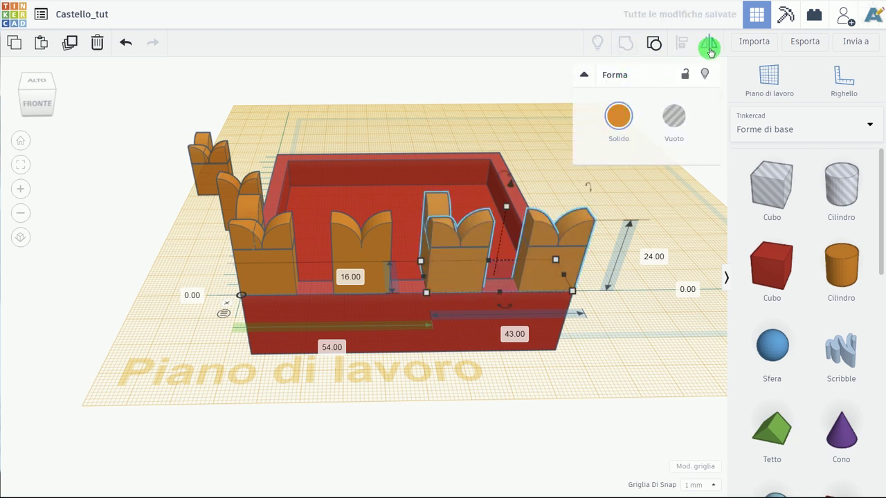
left_click(709, 47)
left_click(516, 309)
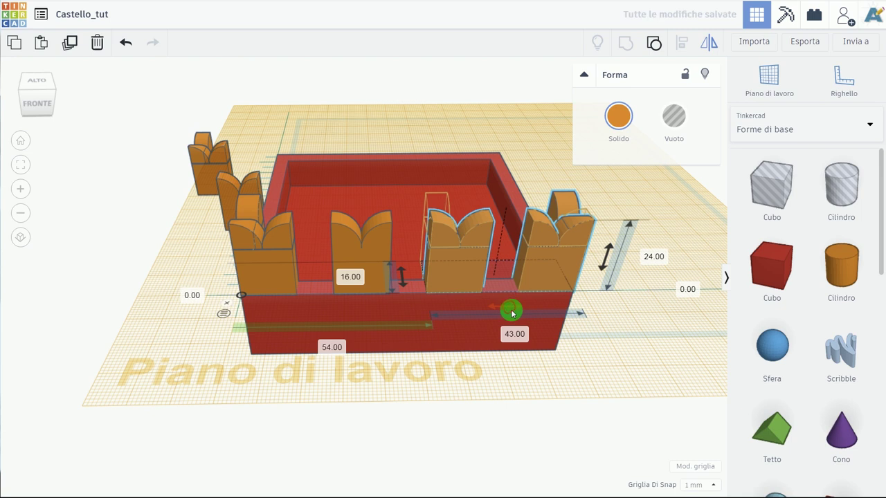
Review the four front battlements from frontal and left-side views
left_click(585, 378)
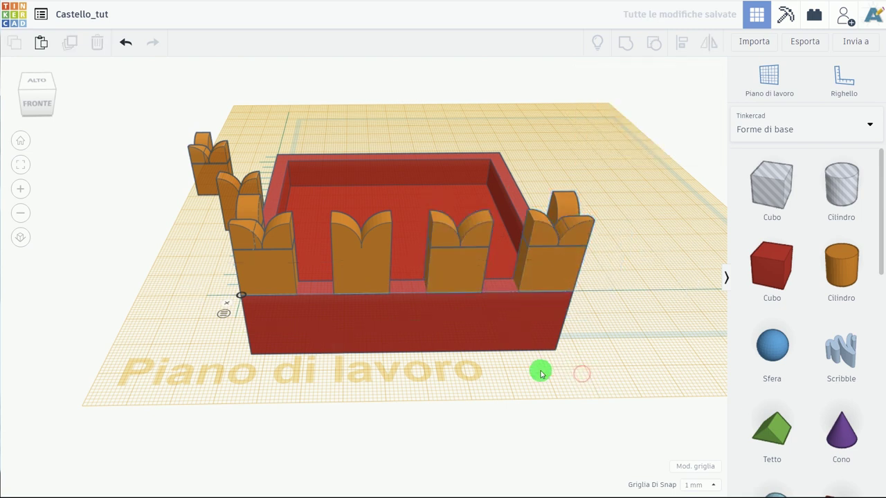
middle_click_drag(541, 374, 444, 393)
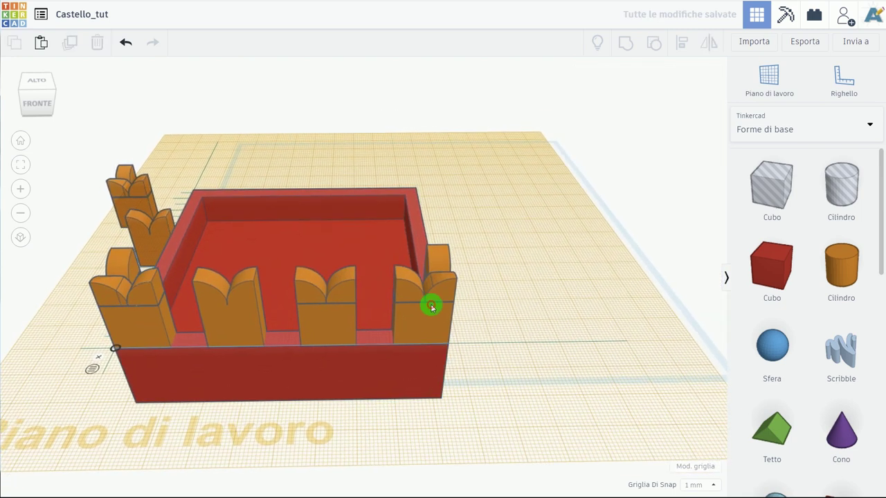
left_click(430, 308)
left_click(215, 296, "shift")
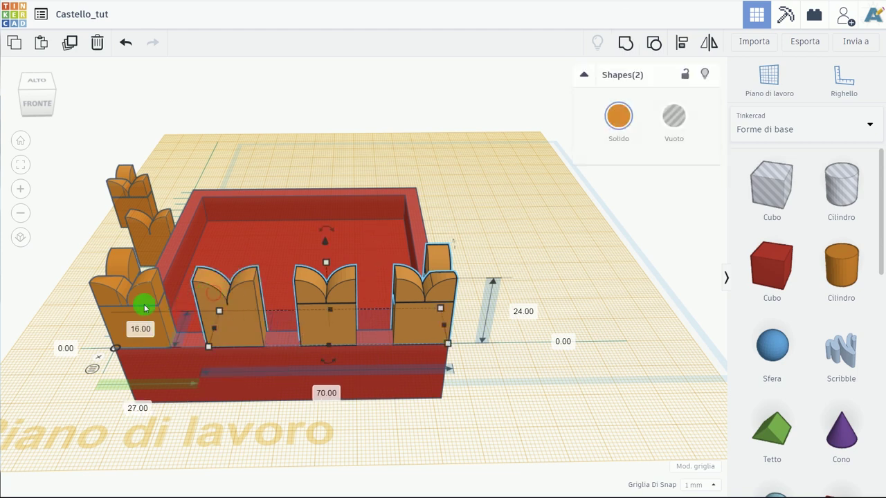
left_click(518, 247)
mouse_move(504, 265)
middle_mouse_down()
mouse_move(376, 330)
mouse_move(454, 255)
middle_mouse_up()
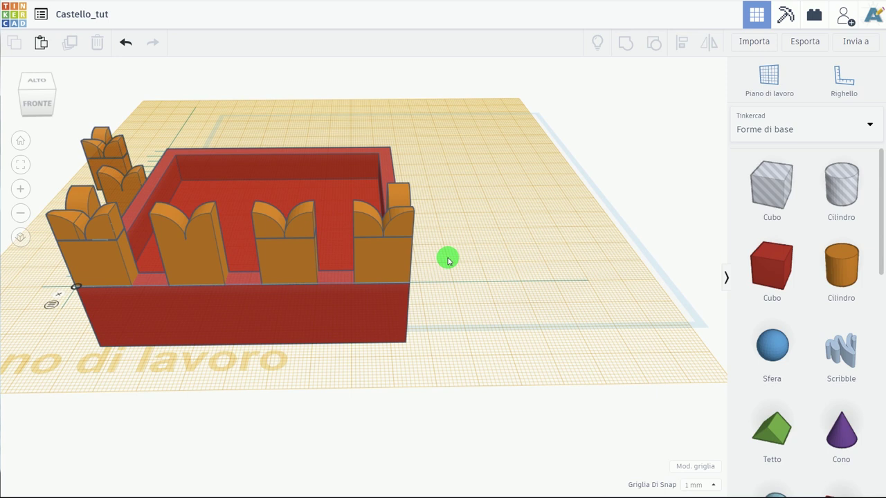
mouse_move(220, 296)
right_mouse_down()
mouse_move(362, 303)
mouse_move(452, 323)
right_mouse_up()
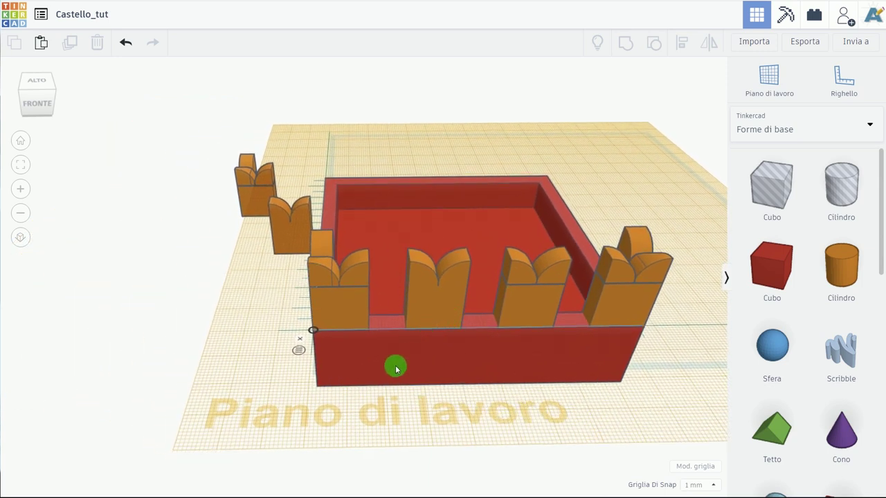
mouse_move(372, 374)
right_mouse_down()
mouse_move(627, 326)
mouse_move(514, 382)
mouse_move(547, 261)
right_mouse_up()
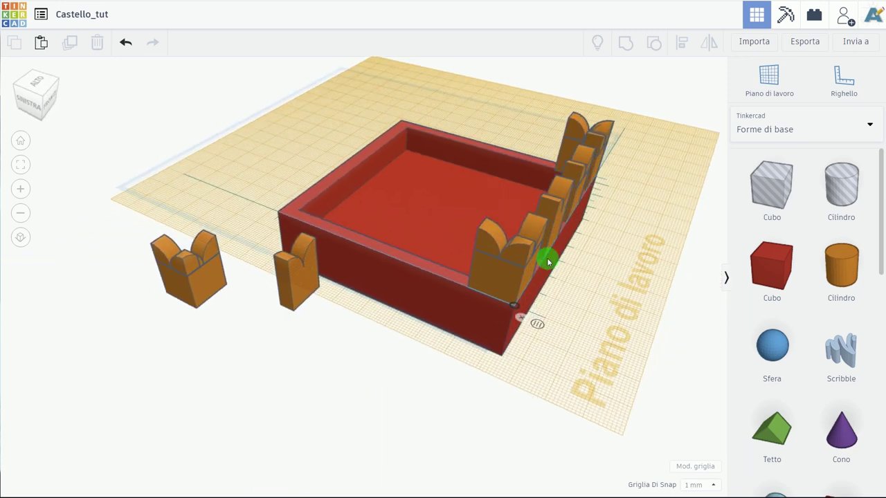
Move a spare battlement into the courtyard and rotate it 90° to face front
left_click(555, 203)
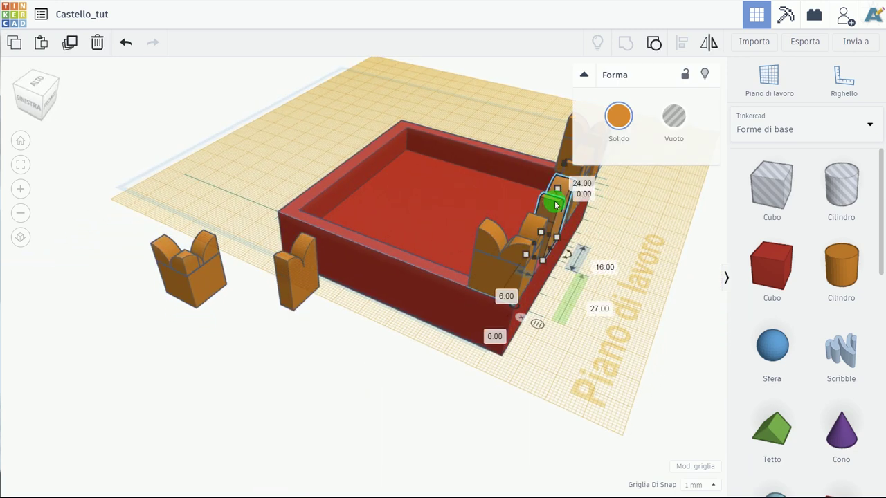
mouse_move(554, 203)
left_mouse_down()
mouse_move(445, 214)
mouse_move(420, 221)
mouse_move(424, 229)
left_mouse_up()
left_click(447, 284)
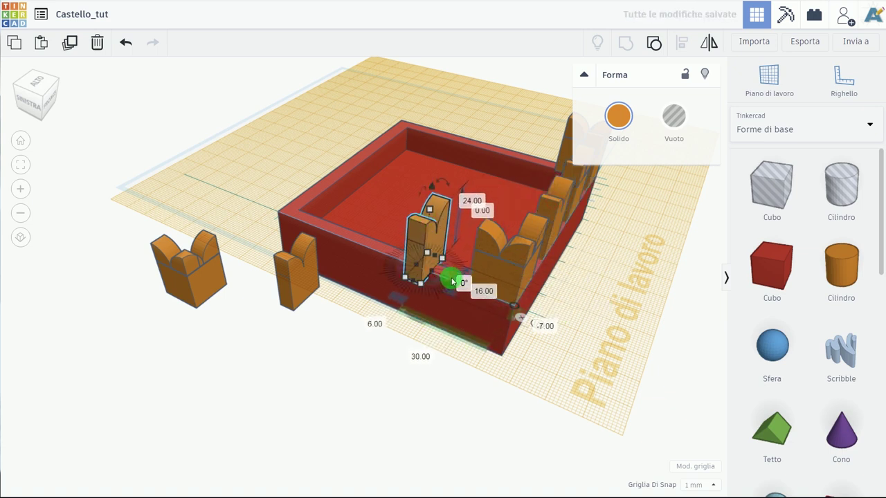
left_click_drag(452, 281, 392, 312)
Slide the battlement along the side wall to 27.00 from the corner
scroll(415, 300, "up", 1)
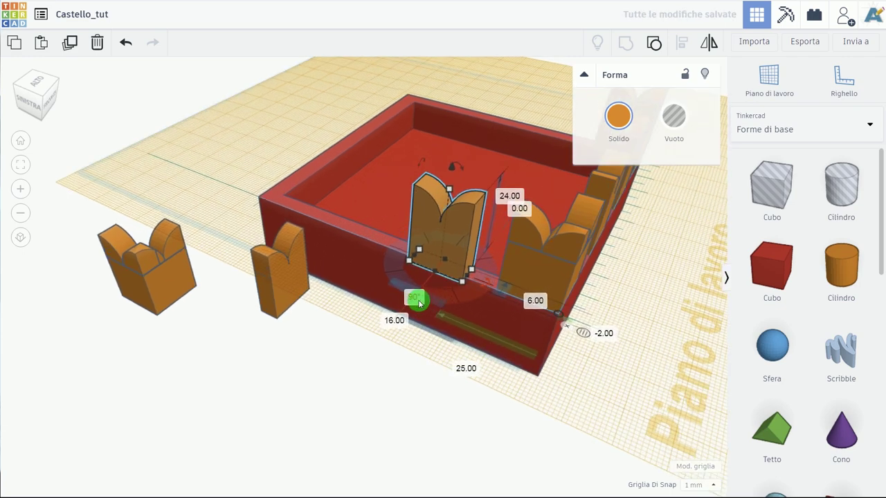
scroll(443, 298, "up", 2)
scroll(484, 283, "down", 2)
scroll(402, 312, "up", 1)
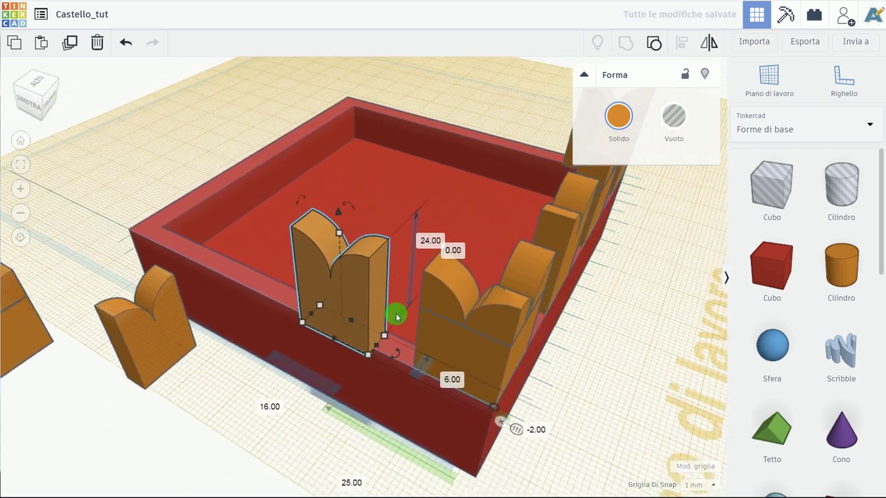
scroll(396, 317, "down", 1)
mouse_move(349, 319)
left_mouse_down()
mouse_move(360, 297)
mouse_move(381, 308)
mouse_move(368, 323)
left_mouse_up()
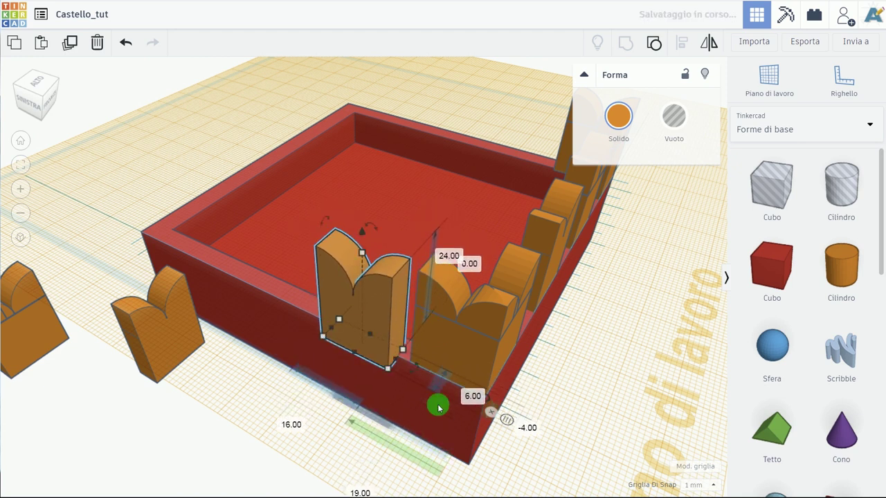
middle_click_drag(447, 434, 391, 369)
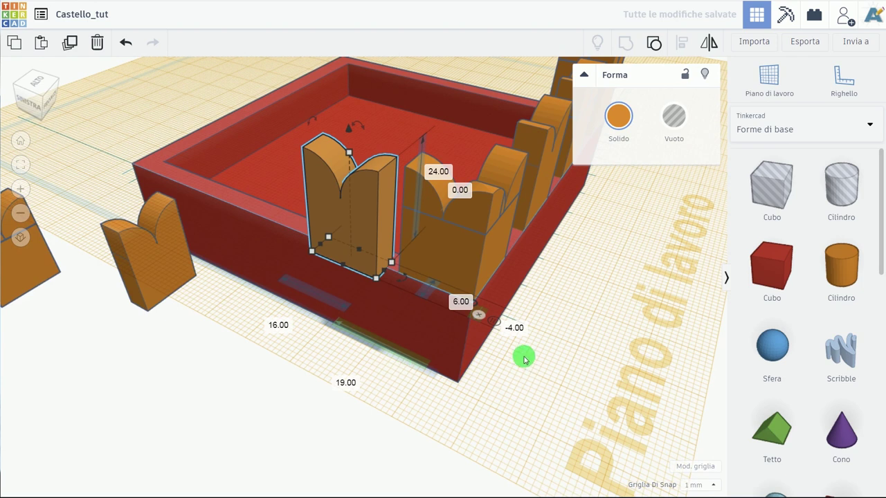
left_click_drag(367, 240, 391, 239)
right_click_drag(340, 292, 486, 243)
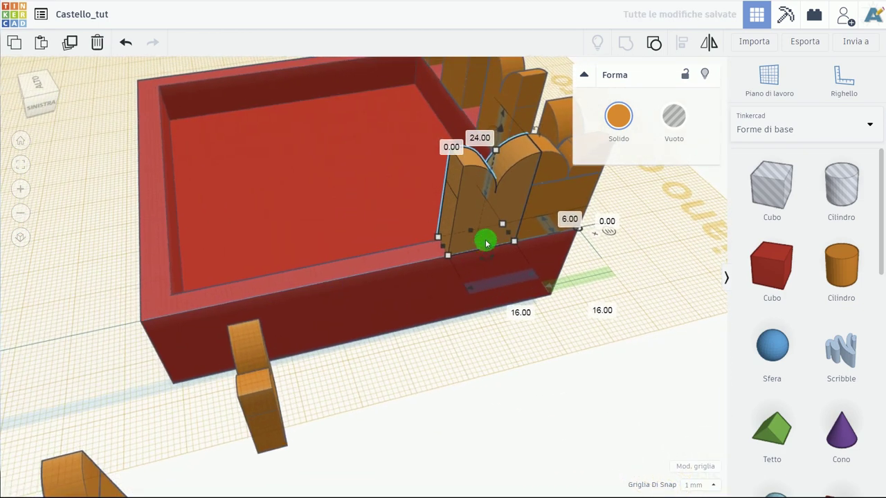
left_click_drag(491, 218, 448, 240)
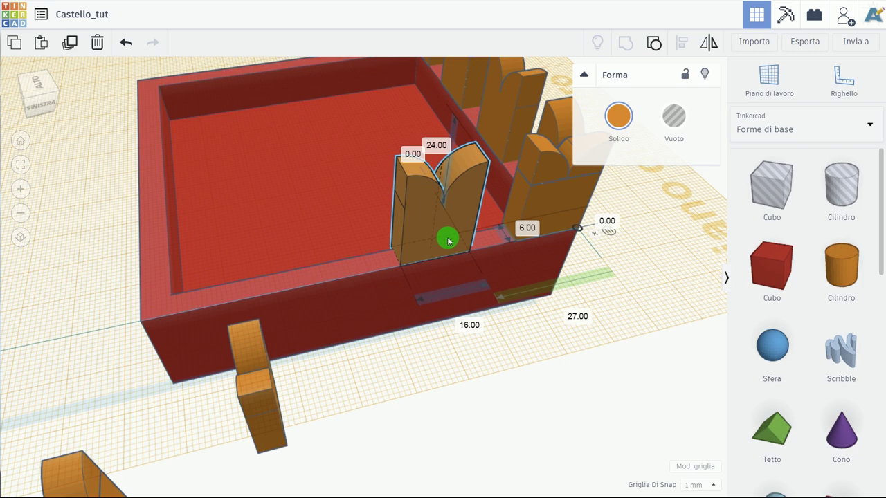
mouse_move(489, 344)
right_mouse_down()
mouse_move(521, 372)
mouse_move(309, 360)
right_mouse_up()
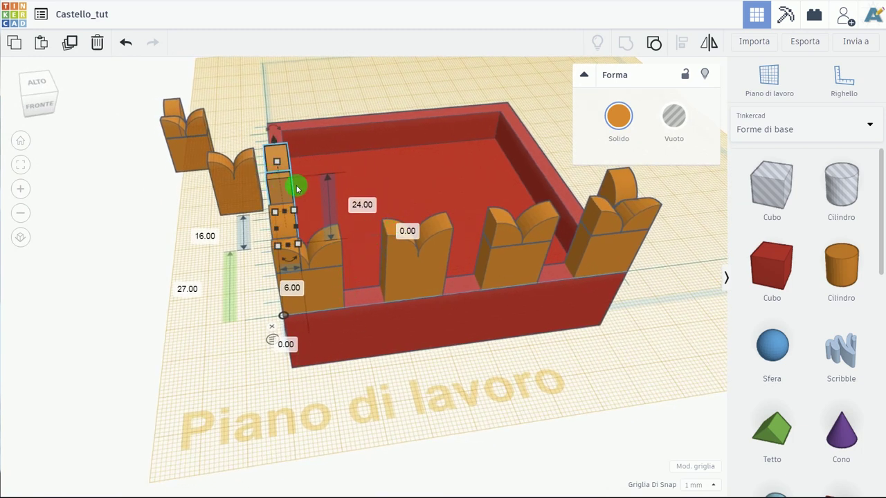
From the top view, move the front corner merlon across to the right wall
left_click(38, 86)
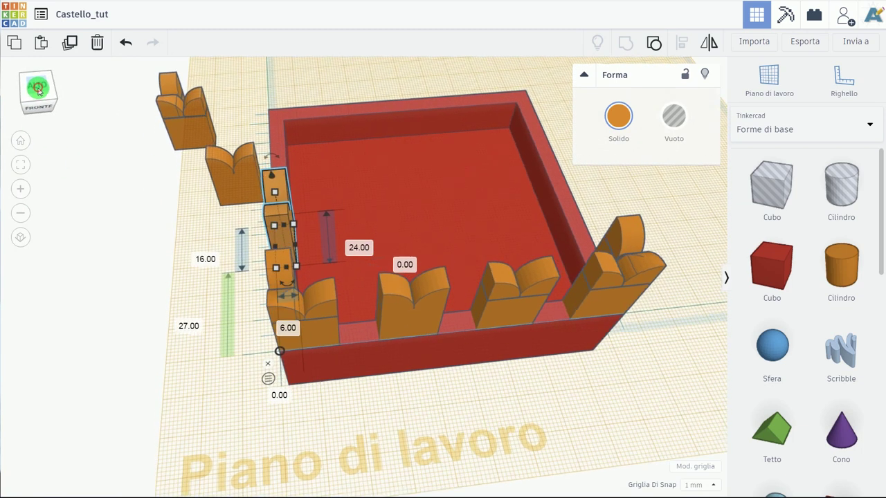
left_click(286, 390)
left_click_drag(328, 320, 409, 316)
key("ctrl+z")
left_click_drag(285, 315, 601, 319)
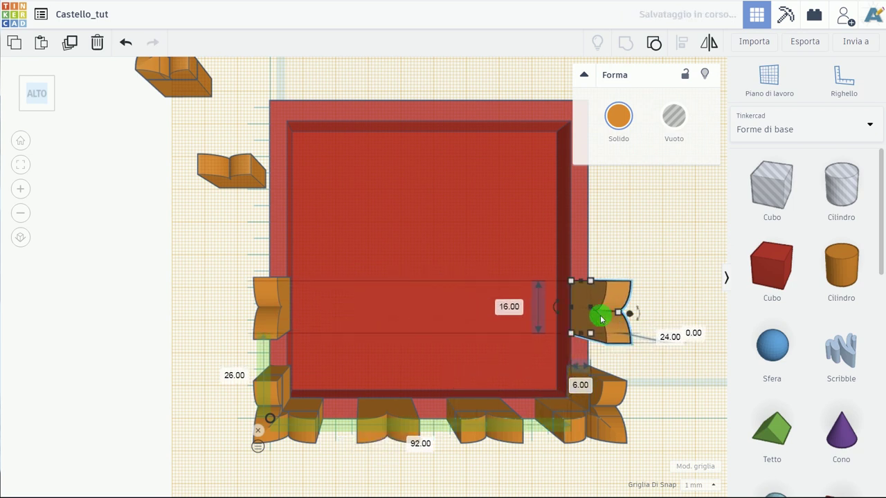
Switch to orthographic view and select all front and side merlons together
left_click(21, 236)
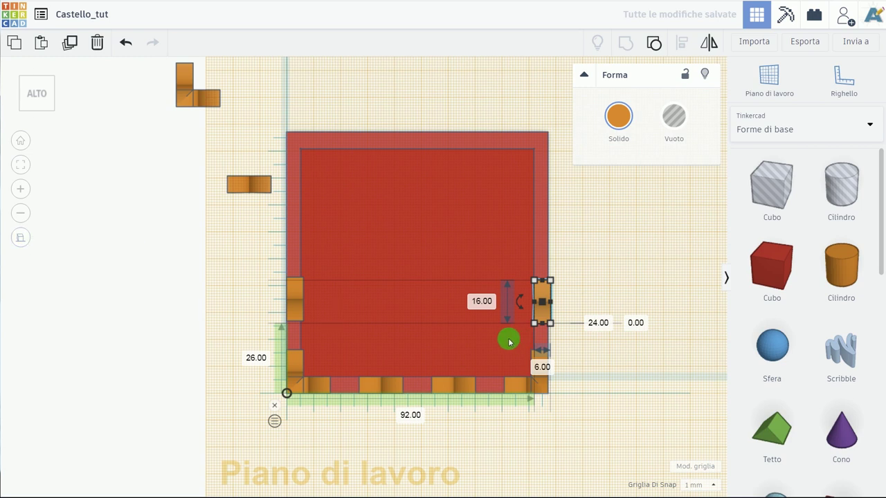
left_click(593, 270)
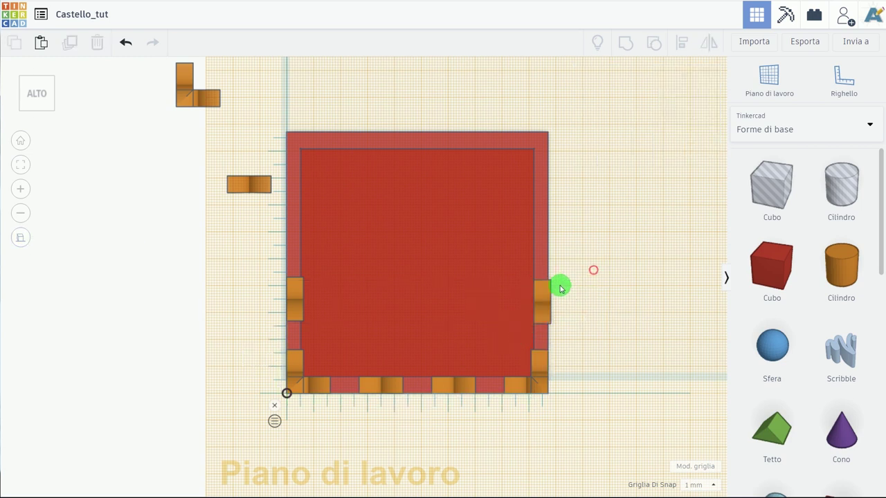
left_click(541, 364)
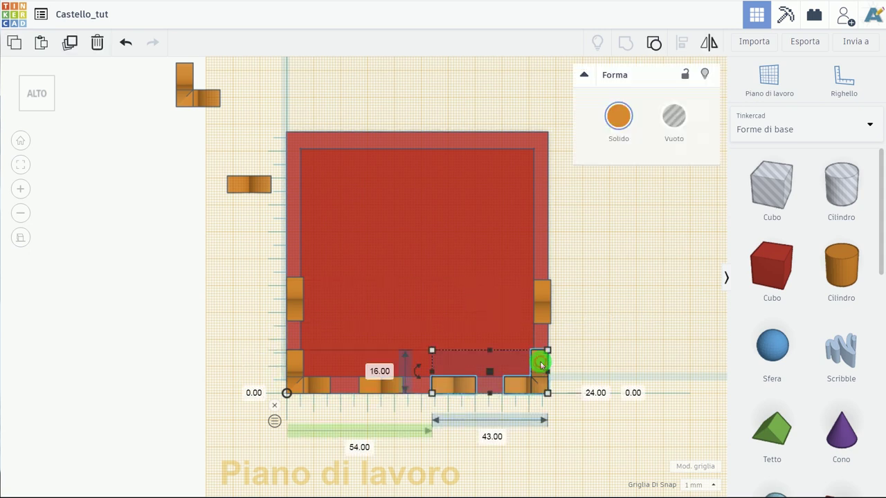
left_click(546, 295, "shift")
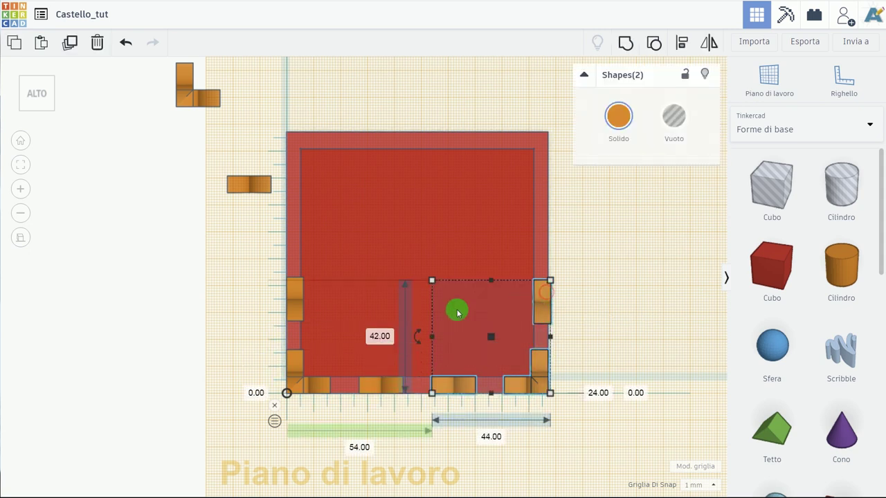
left_click(292, 316, "shift")
left_click(293, 362, "shift")
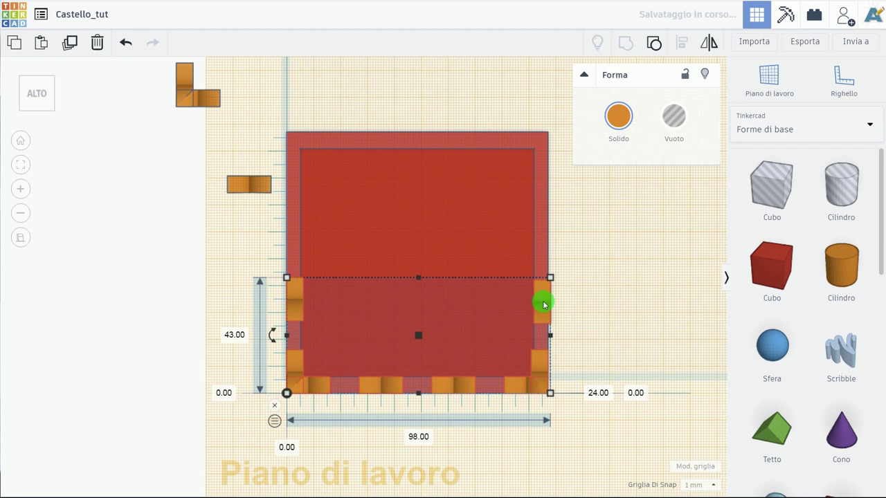
Duplicate the battlement group and place the copy along the back wall of the base
left_click(81, 52)
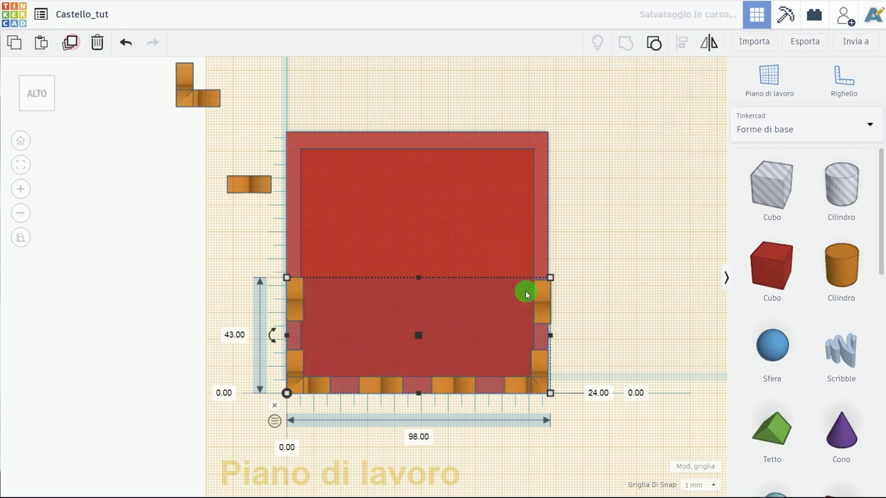
left_click_drag(540, 302, 533, 158)
right_click_drag(564, 320, 441, 298)
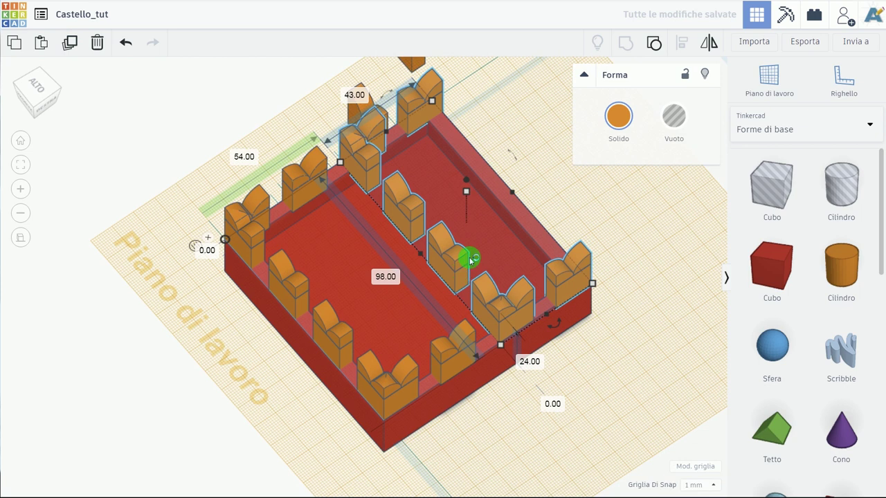
key("ctrl+z")
left_click_drag(283, 131, 270, 122)
mouse_move(484, 325)
right_mouse_down()
mouse_move(503, 280)
mouse_move(533, 292)
right_mouse_up()
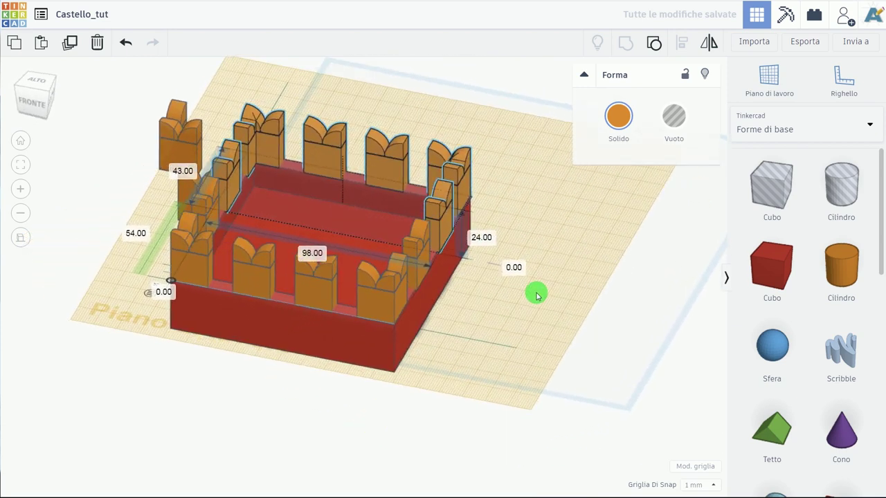
mouse_move(342, 356)
right_mouse_down()
mouse_move(464, 346)
mouse_move(411, 354)
right_mouse_up()
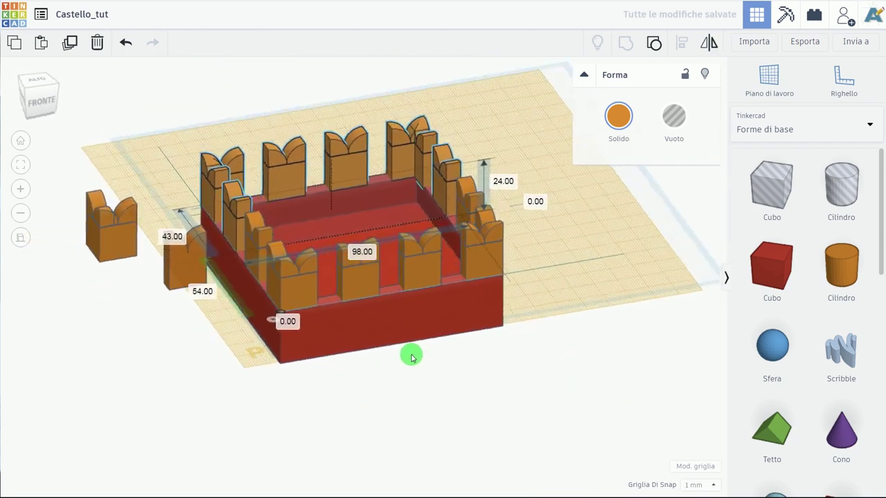
left_click(21, 239)
left_click(19, 140)
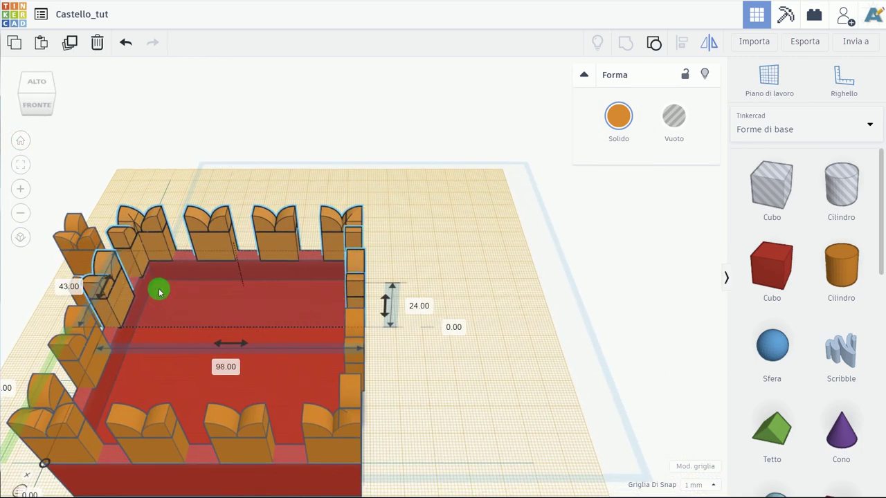
mouse_move(210, 232)
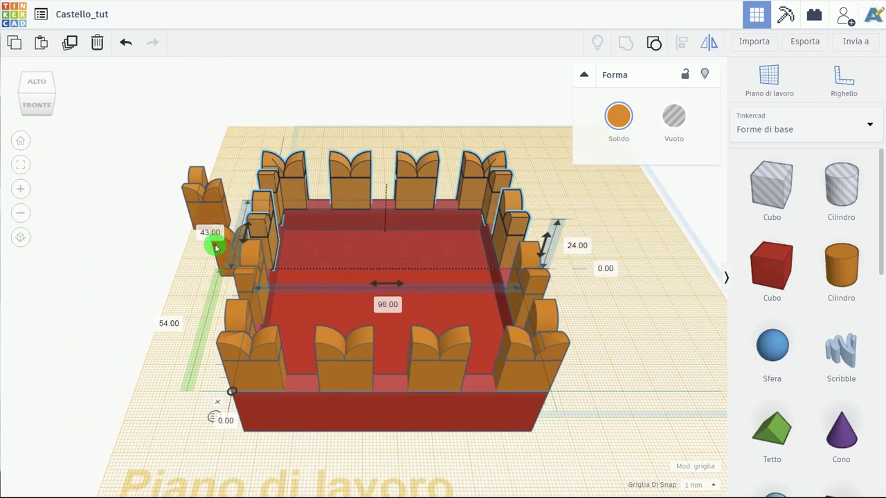
Delete the two leftover battlement pieces and select the base with all battlements
left_click(216, 247)
key("Delete")
left_click(193, 195)
key("Delete")
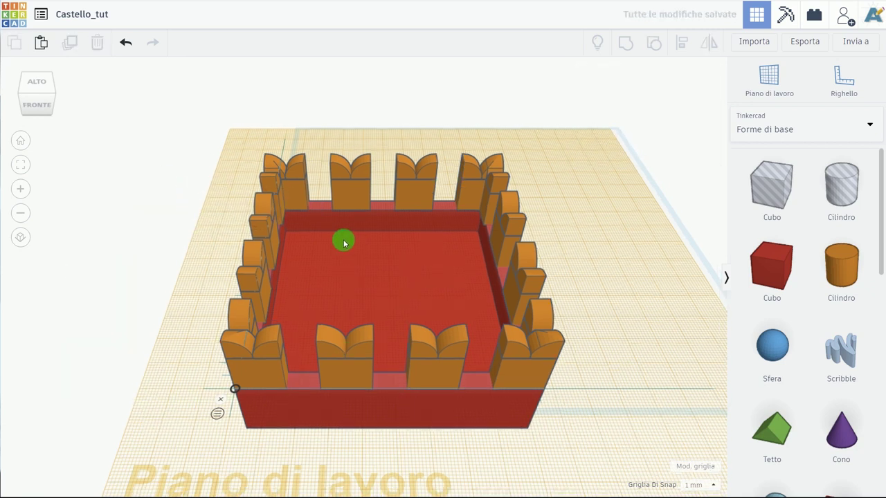
scroll(343, 239, "down", 2)
left_click_drag(263, 170, 512, 395)
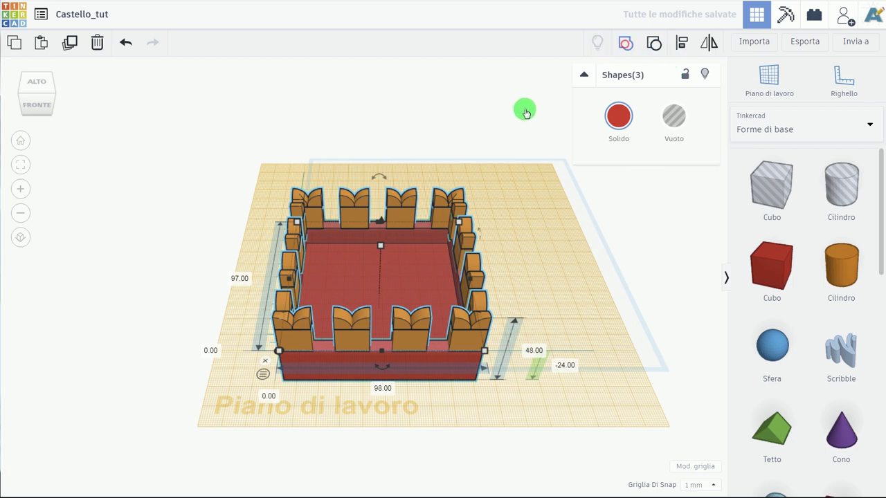
Group the base and all battlements into a single 98 × 97 × 48 red shape
key("ctrl+g")
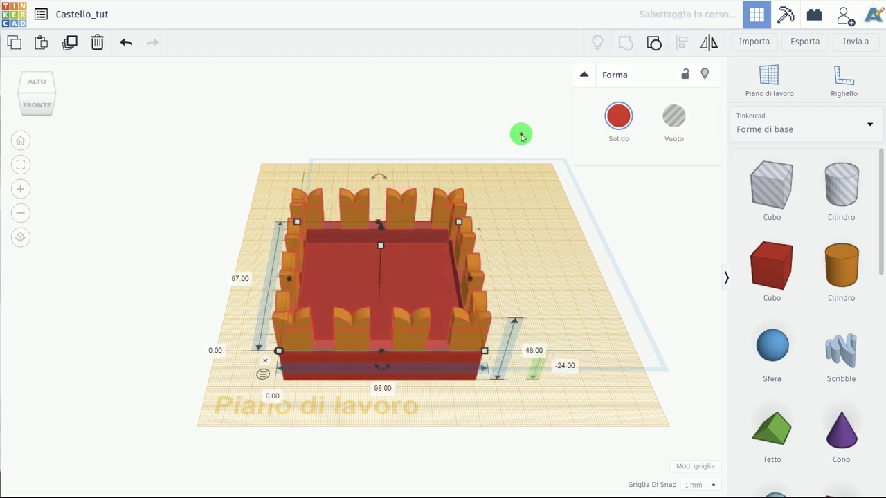
left_click(520, 137)
right_click_drag(504, 247, 382, 261)
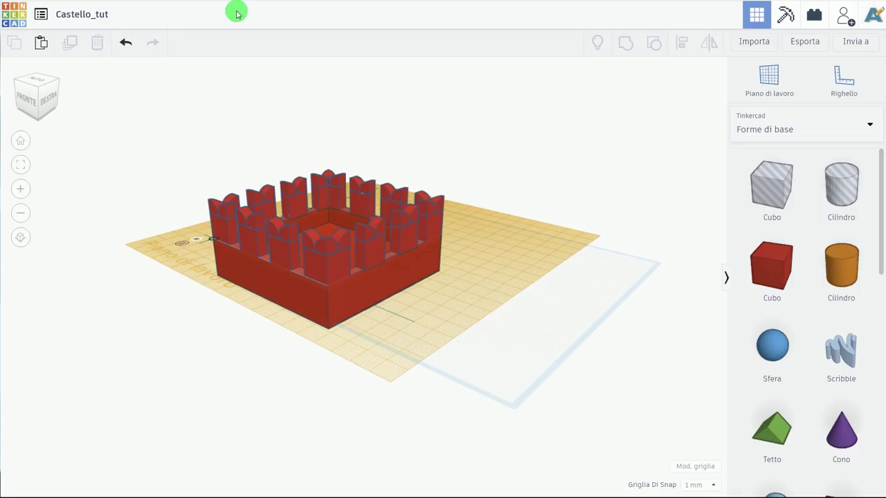
Move the grouped castle off the workplane to the upper left
scroll(313, 293, "down", 2)
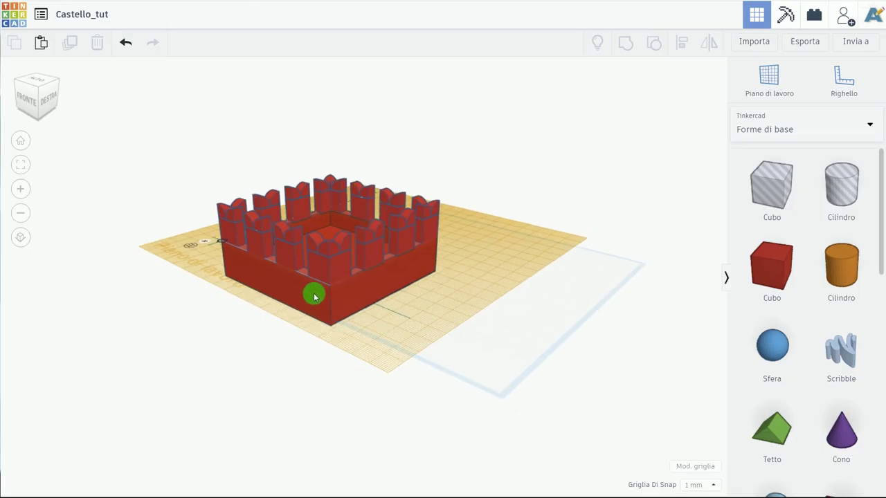
scroll(294, 310, "down", 2)
scroll(301, 315, "up", 5)
left_click_drag(297, 312, 132, 211)
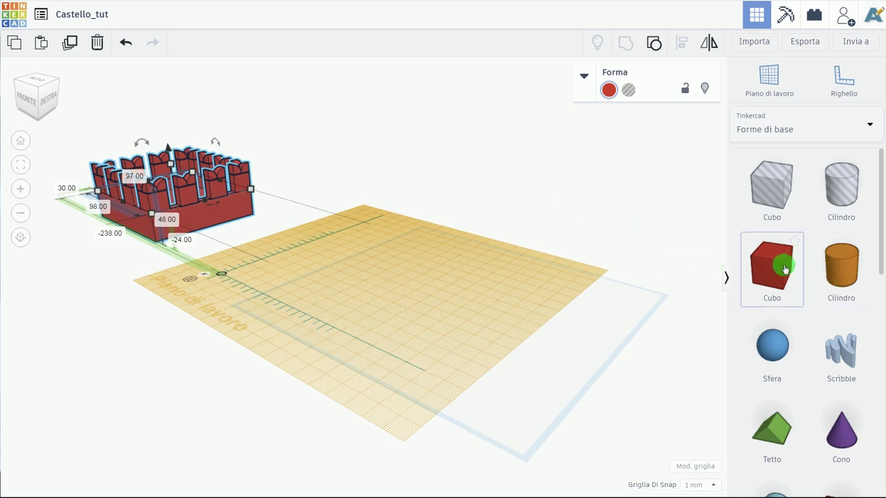
Add a 20 × 20 × 20 Cono and drop its Lati to 4, making a square pyramid
scroll(788, 297, "down", 1)
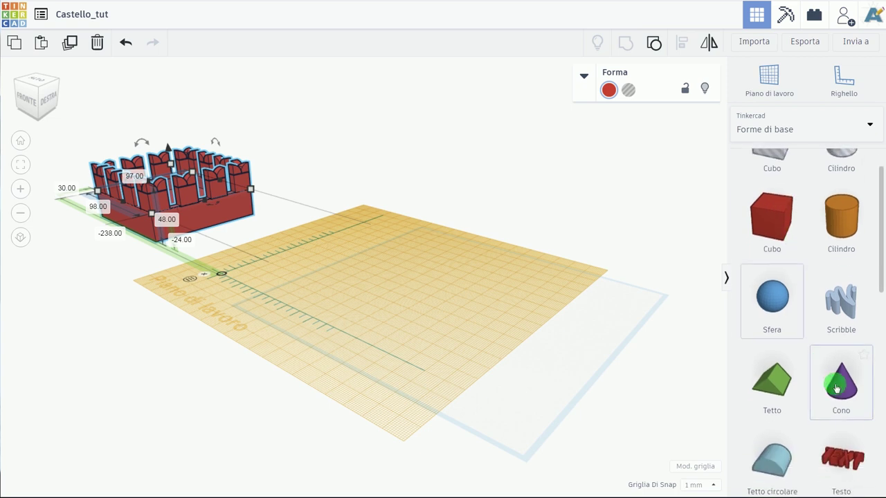
left_click_drag(842, 384, 484, 304)
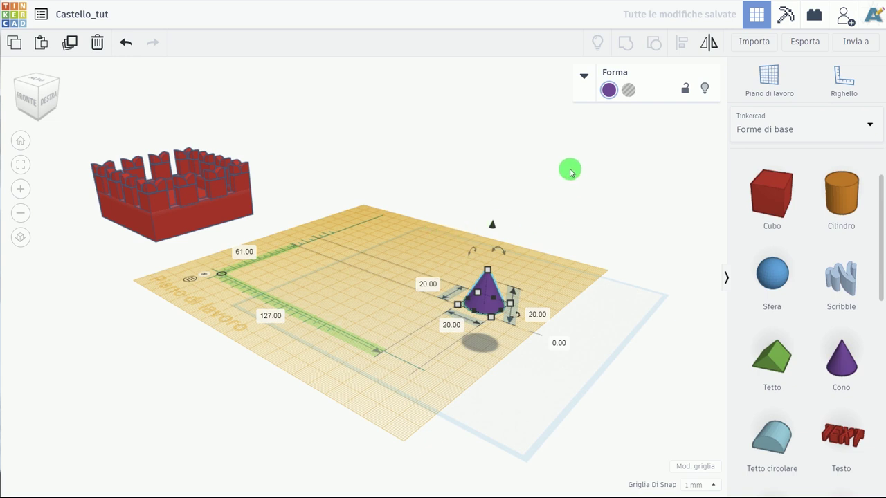
left_click(583, 80)
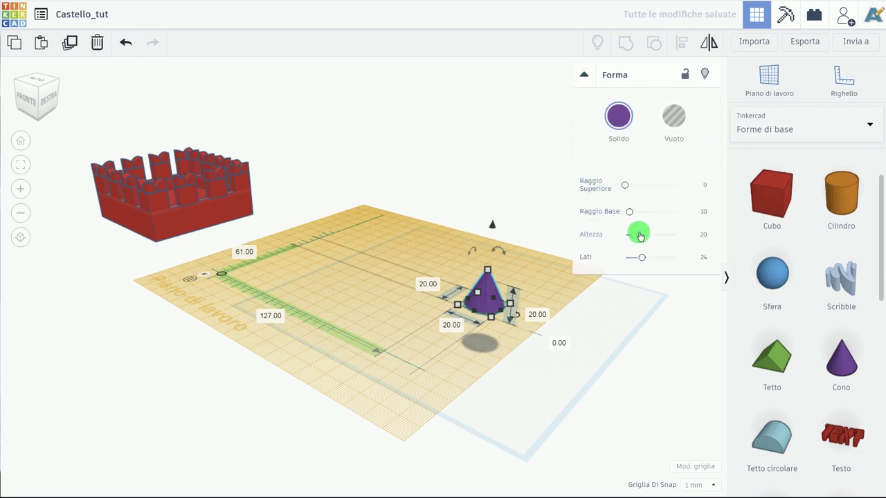
left_click(642, 259)
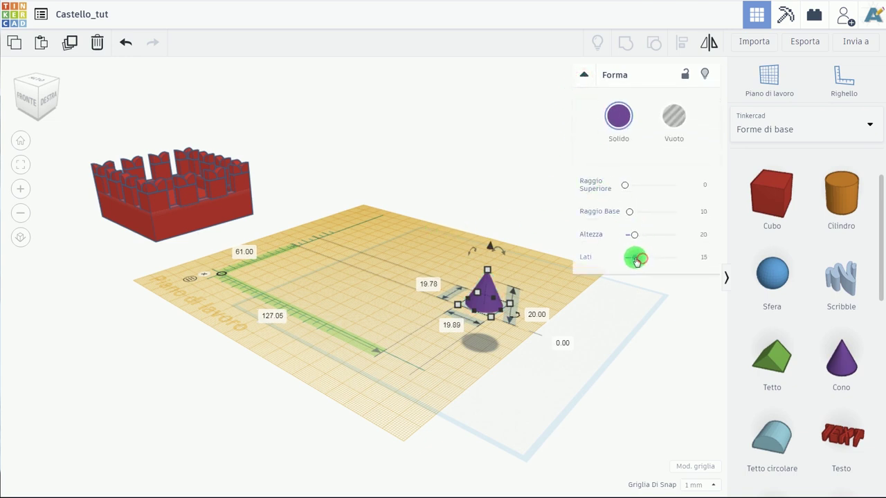
left_click_drag(634, 260, 625, 258)
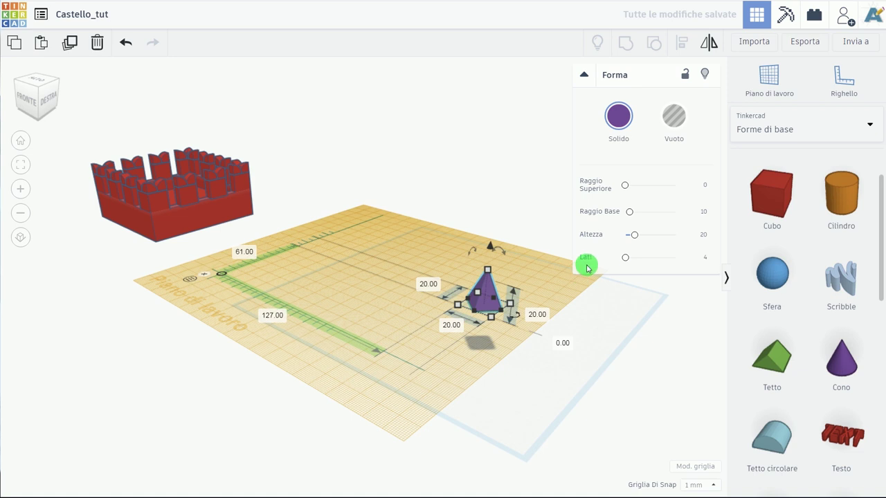
Rotate the pyramid 45° (footprint 14.14 × 14.14) and reselect it to show its Forma settings
scroll(476, 311, "up", 3)
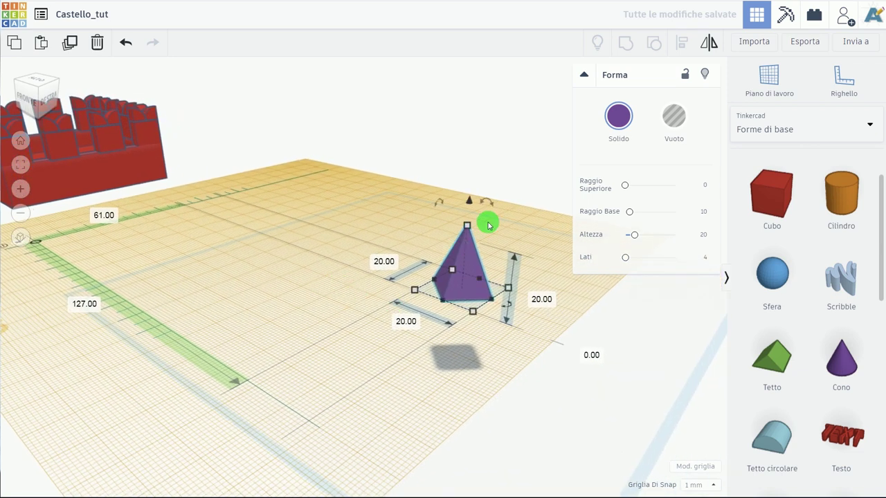
left_click(489, 225)
left_click(459, 275)
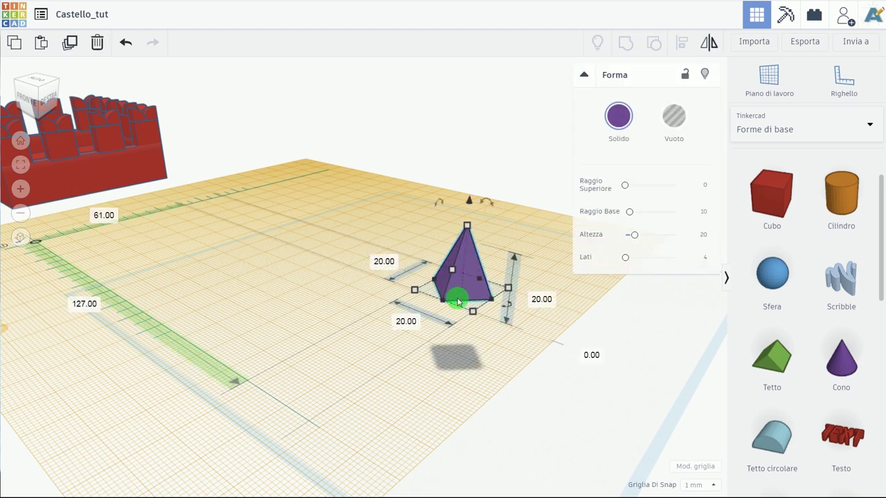
left_click_drag(510, 312, 533, 287)
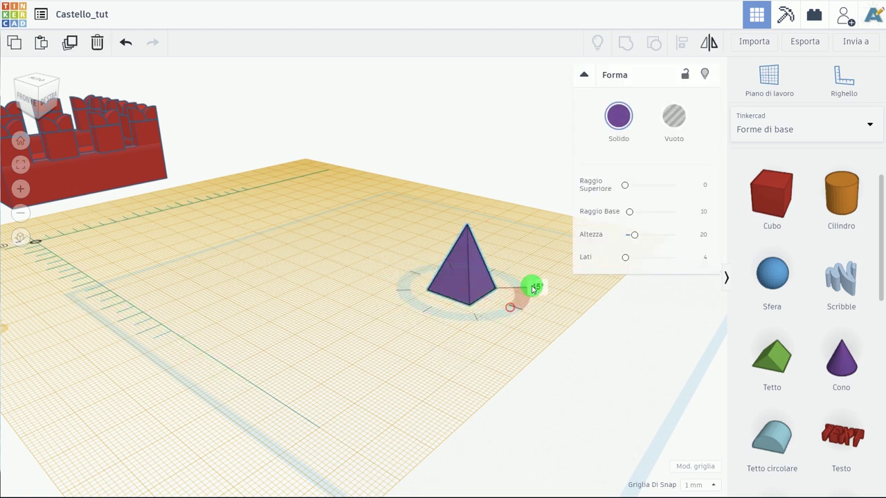
left_click(512, 222)
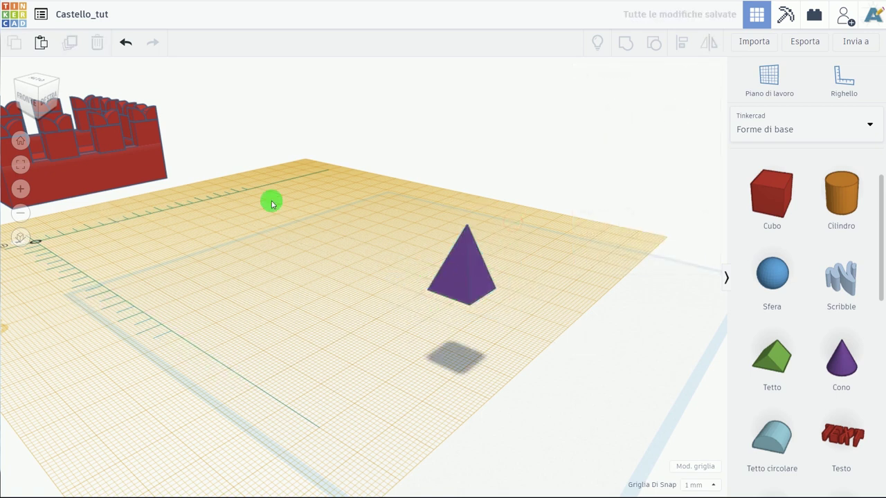
scroll(277, 281, "down", 3)
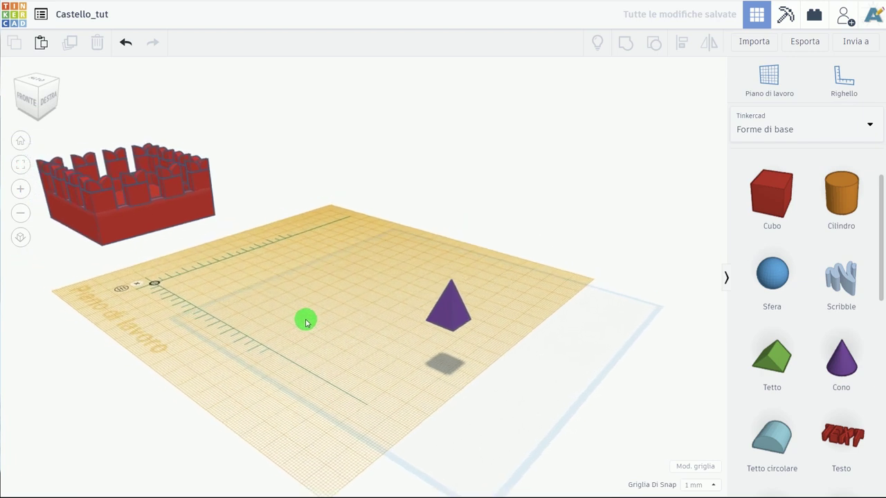
scroll(445, 323, "up", 5)
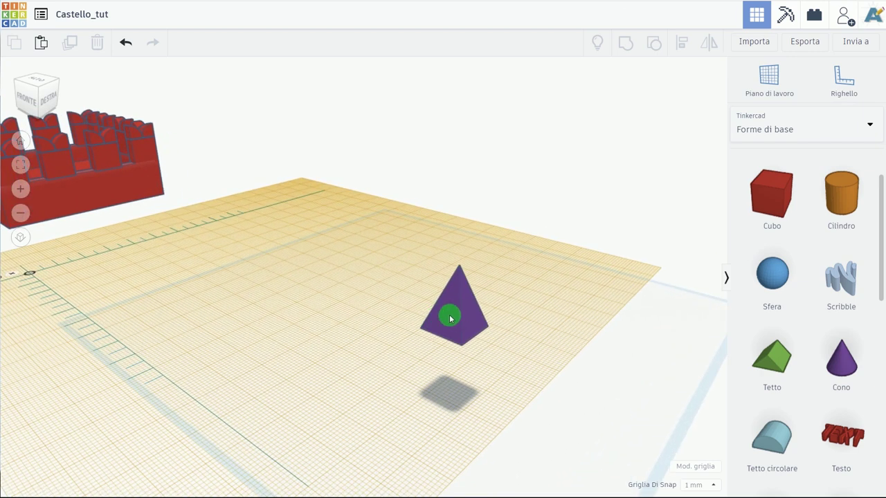
left_click(456, 313)
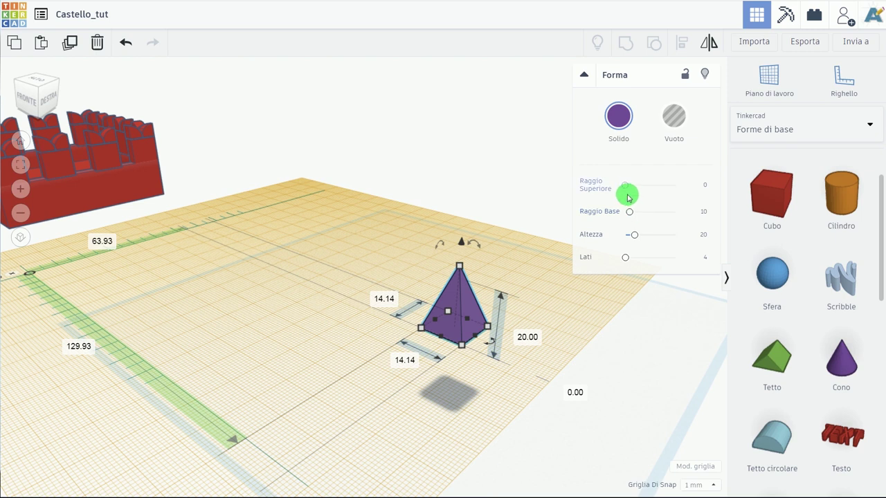
In the Forma panel, set Raggio Superiore 97, Altezza 18 and Raggio Base 79
left_click_drag(623, 188, 702, 190)
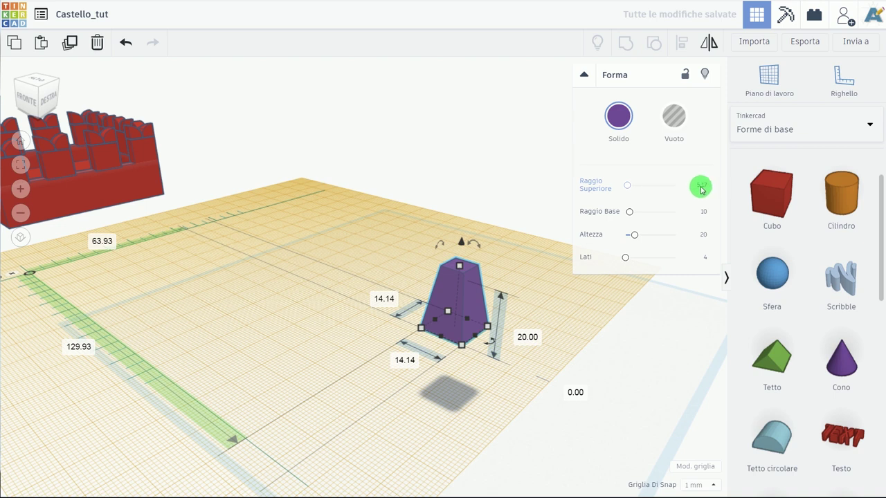
left_click(698, 239)
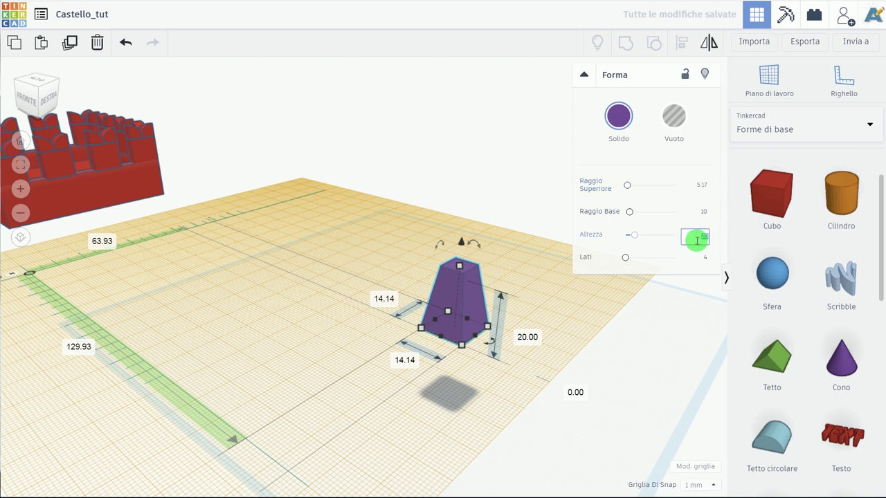
key("Return")
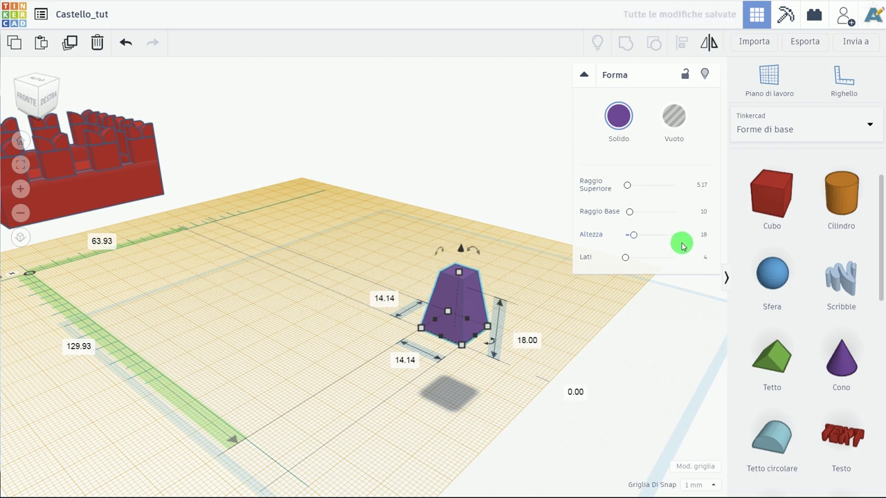
left_click(702, 187)
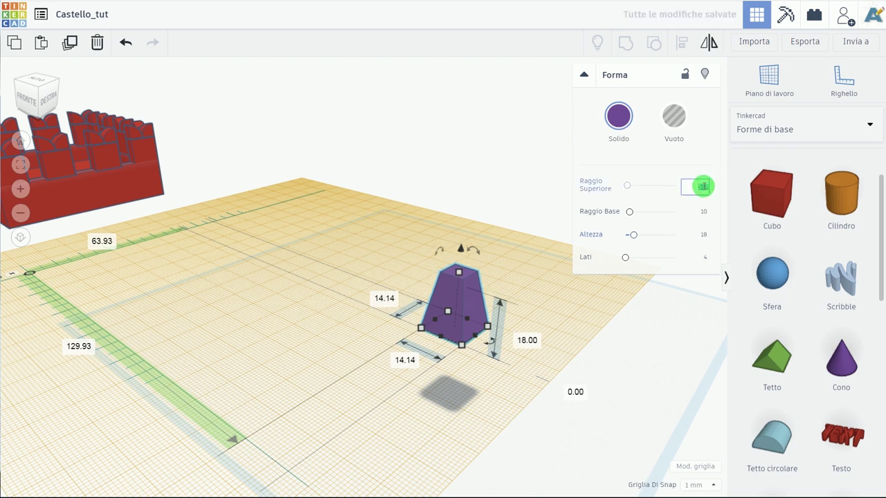
type("97")
key("Return")
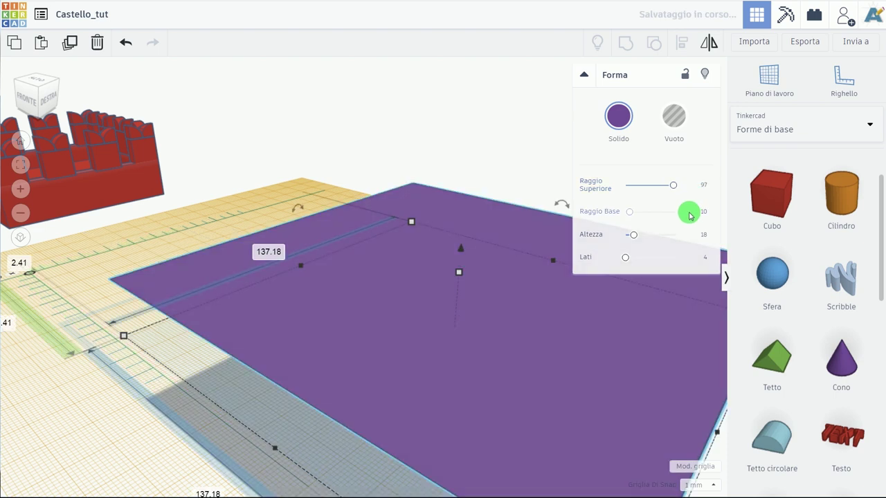
left_click(700, 242)
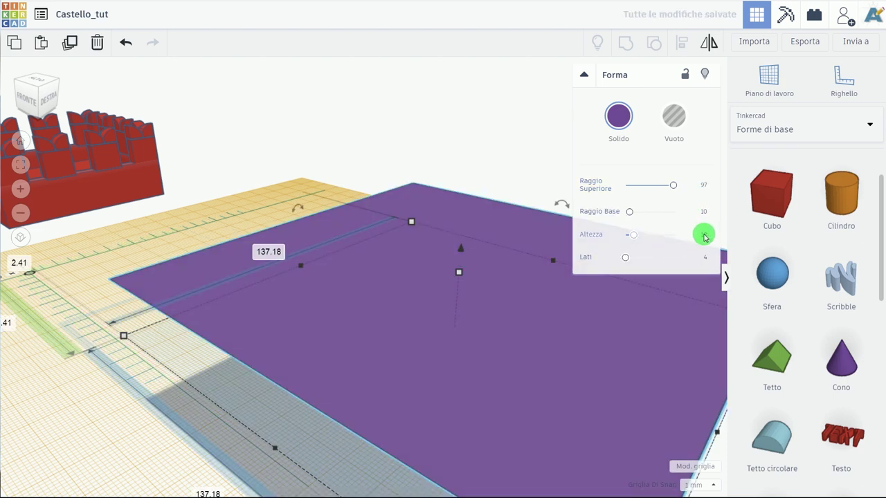
left_click(703, 213)
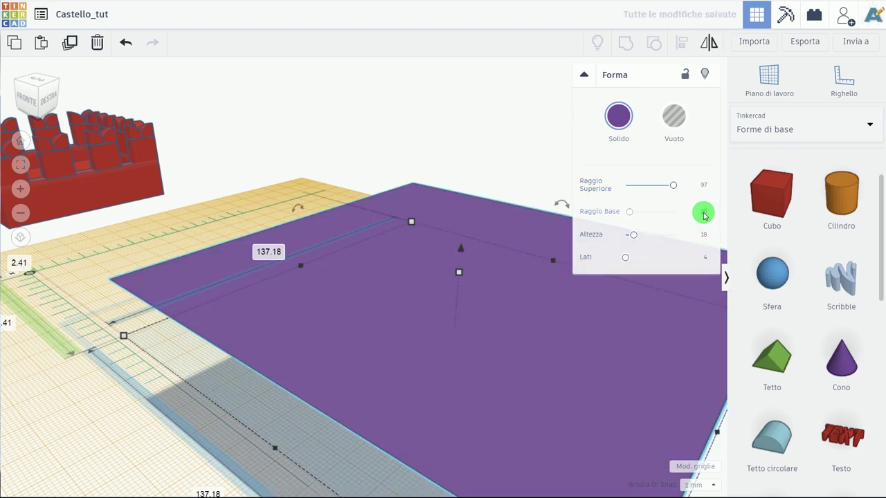
double_click(700, 211)
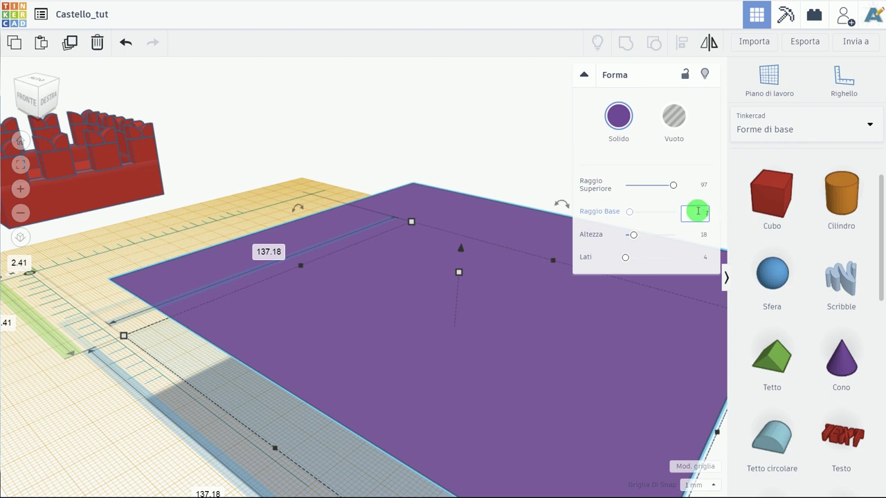
type("79")
key("Return")
key("f")
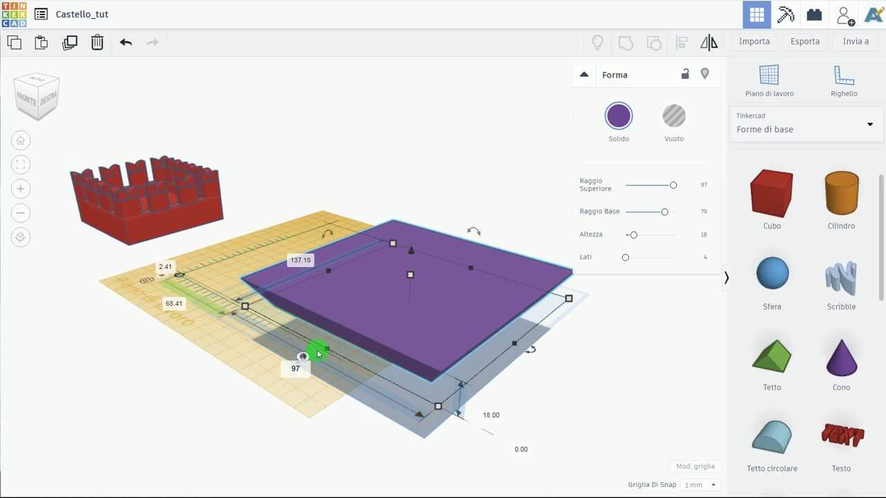
Resize the purple base to 97 × 97 and move it and the red castle together
left_click_drag(318, 354, 307, 323)
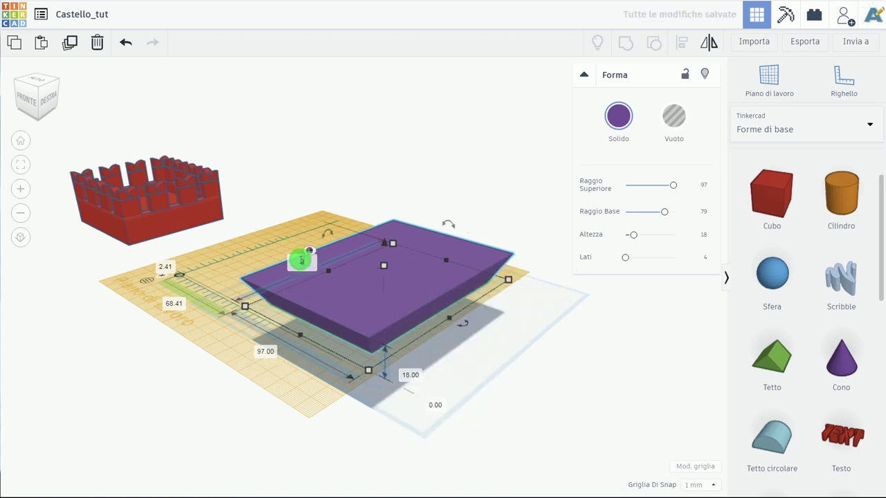
left_click_drag(301, 260, 301, 263)
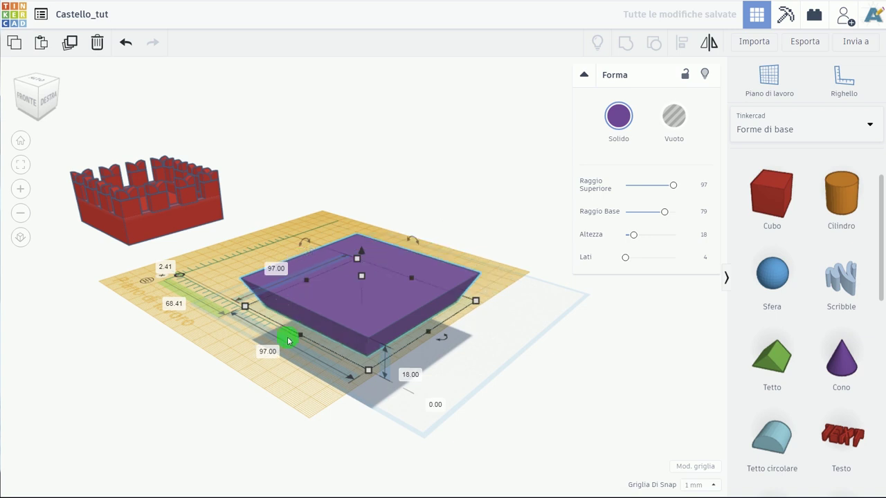
mouse_move(260, 307)
right_mouse_down()
mouse_move(320, 291)
mouse_move(353, 263)
mouse_move(355, 289)
mouse_move(240, 314)
right_mouse_up()
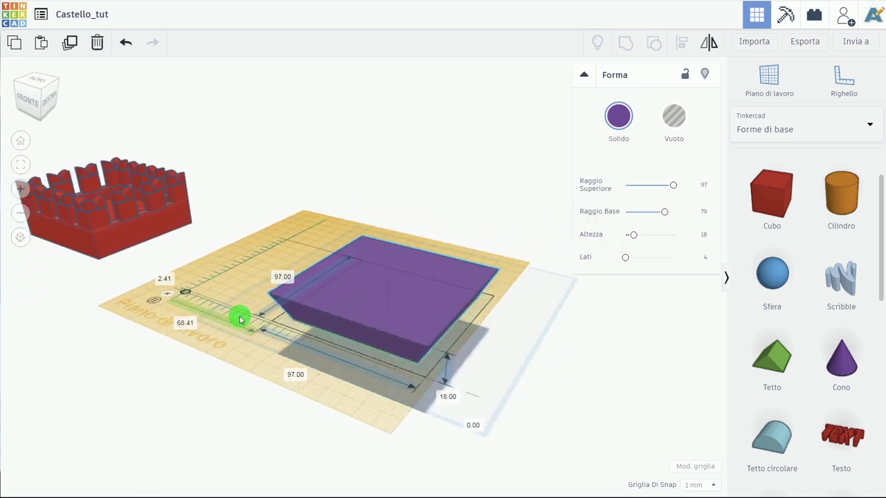
mouse_move(313, 299)
left_mouse_down()
mouse_move(292, 281)
mouse_move(279, 286)
left_mouse_up()
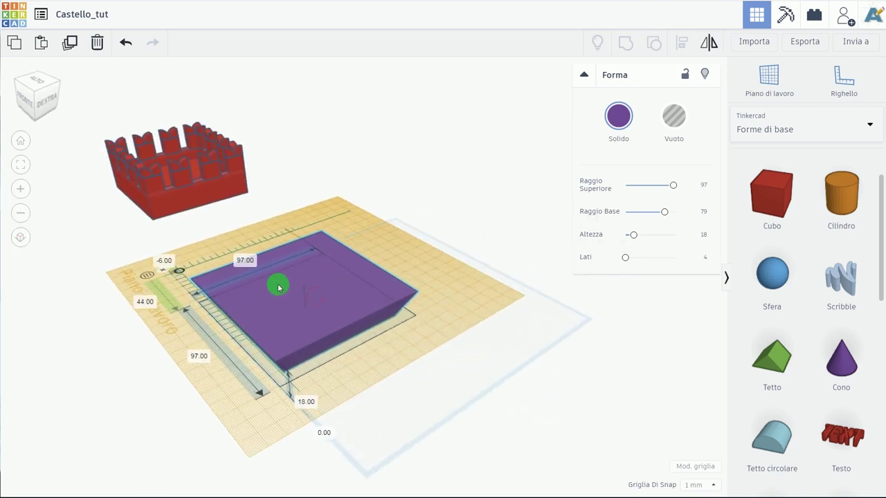
left_click_drag(182, 198, 292, 284)
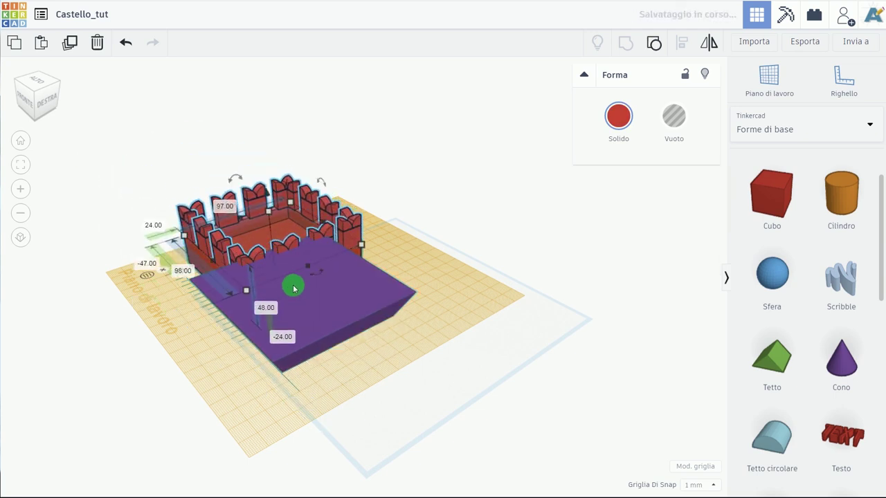
Select both shapes and center them on each other along both axes with Align
left_click(426, 367)
left_click_drag(425, 385, 260, 253)
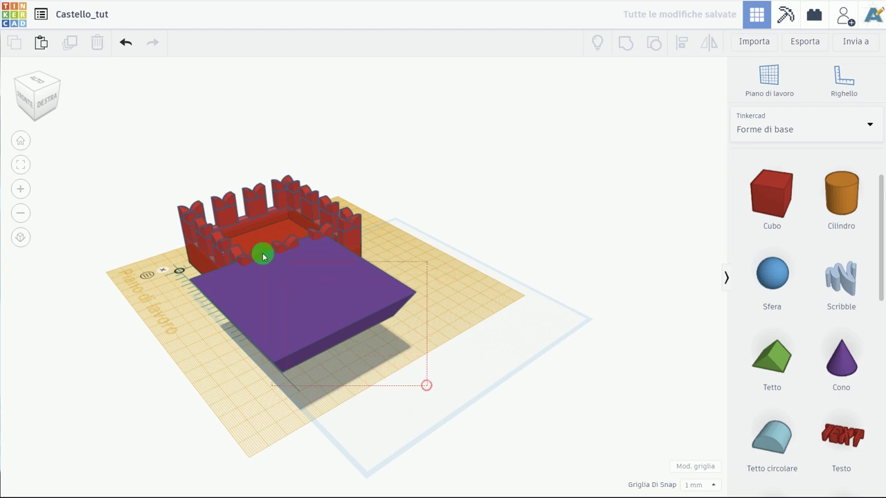
left_click(681, 42)
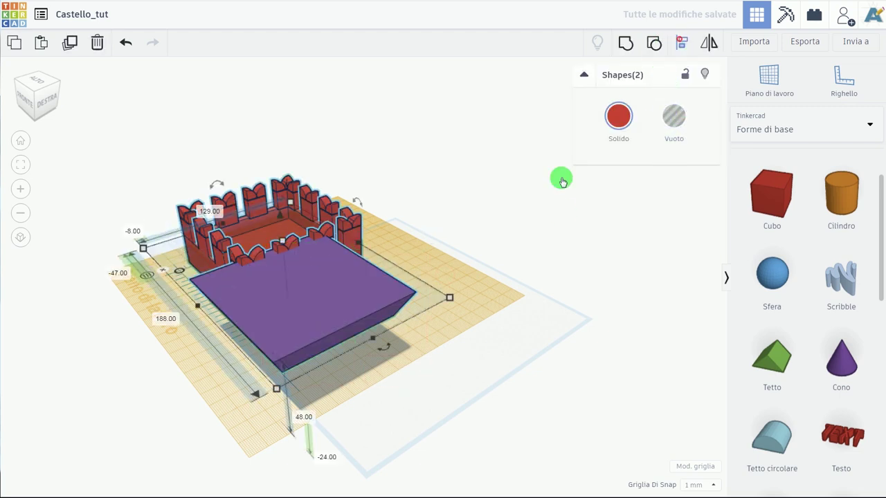
left_click(386, 349)
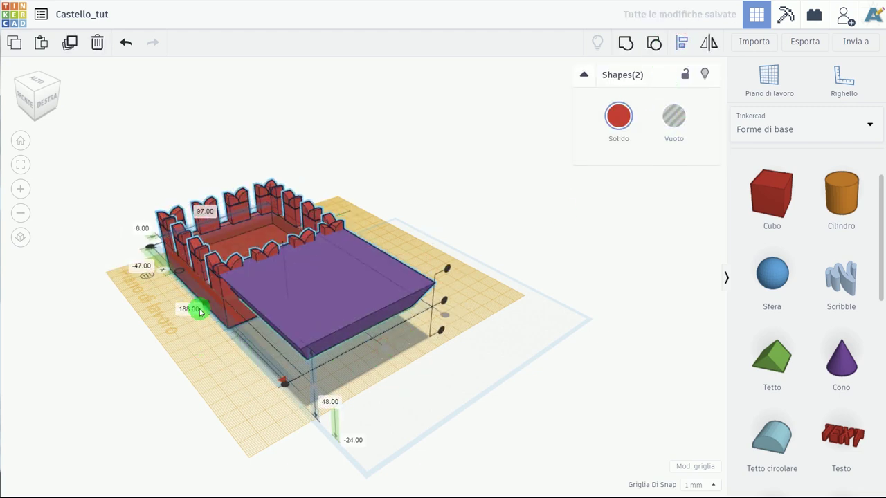
mouse_move(166, 356)
right_mouse_down()
mouse_move(217, 432)
mouse_move(228, 415)
right_mouse_up()
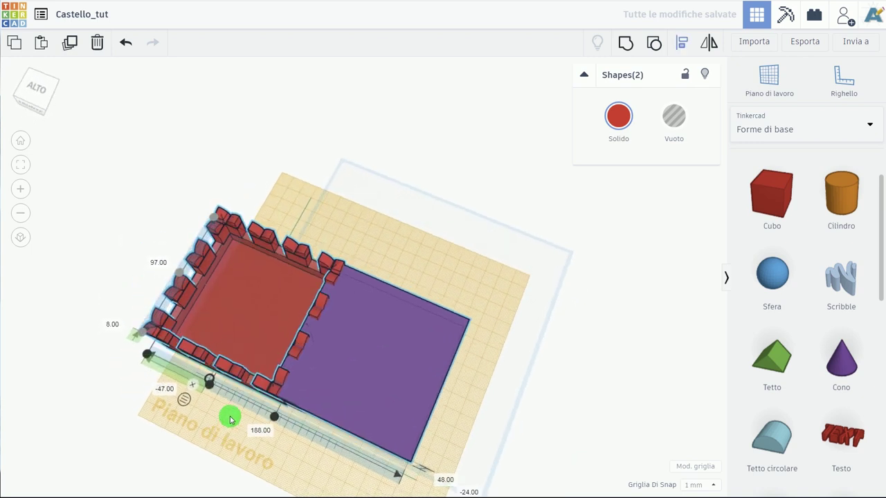
left_click(209, 385)
mouse_move(208, 387)
right_mouse_down()
mouse_move(283, 350)
mouse_move(298, 288)
right_mouse_up()
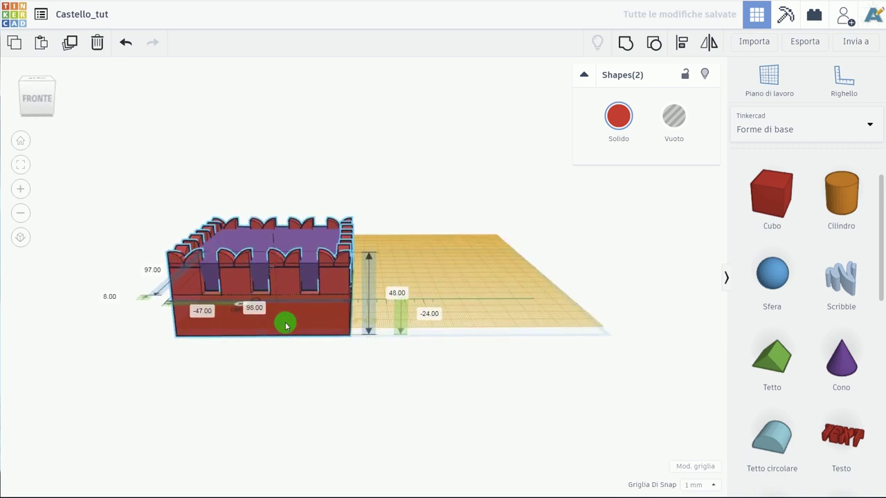
In front view, raise the red castle wall so it sits on top of the frustum
left_click(438, 189)
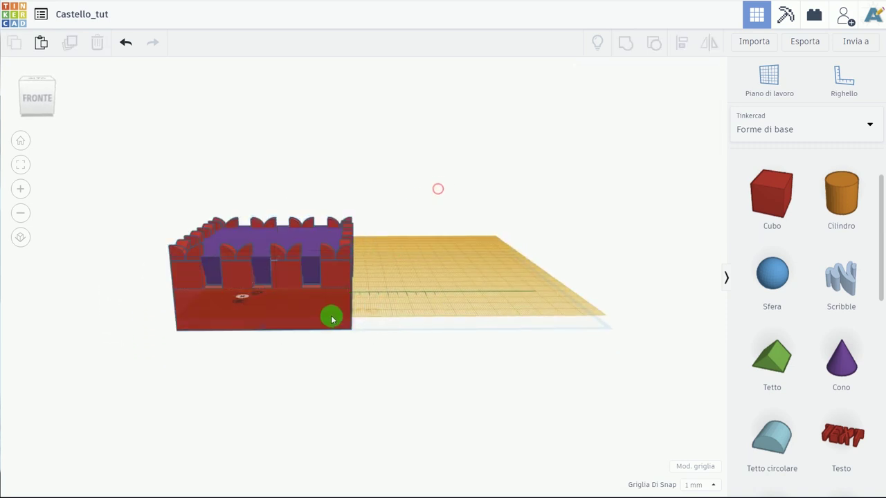
left_click(328, 320)
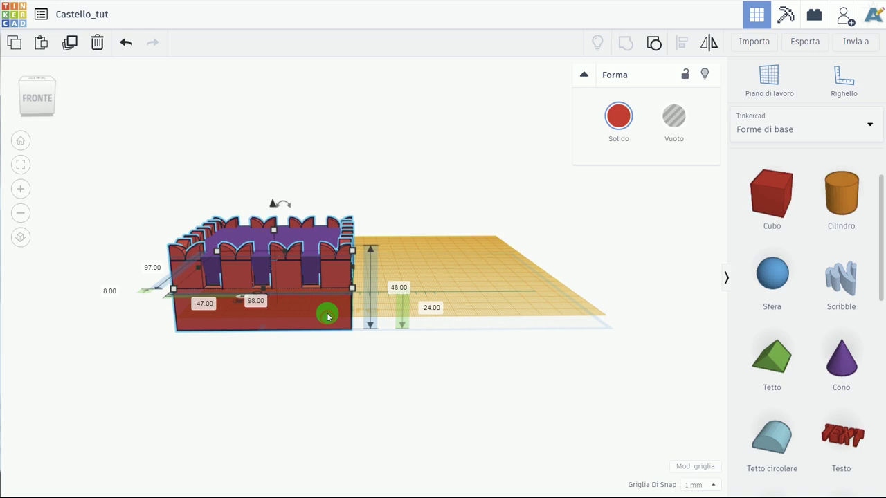
left_click(37, 105)
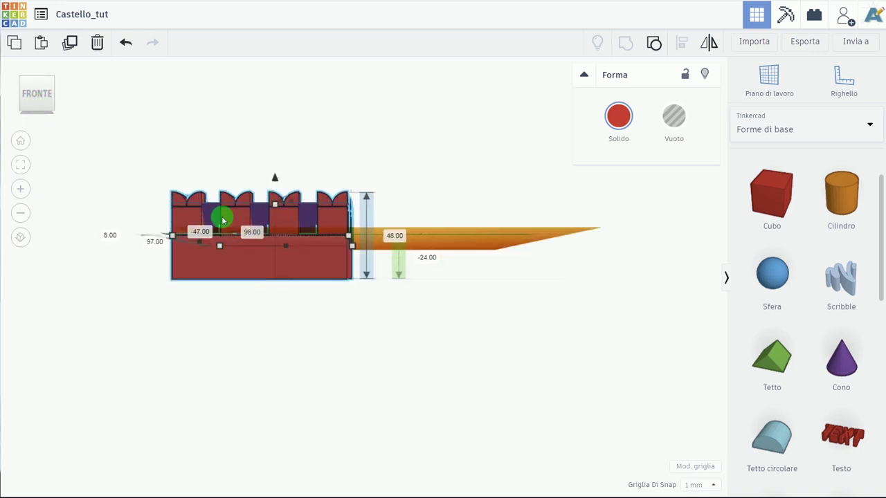
mouse_move(276, 179)
left_mouse_down()
mouse_move(277, 107)
mouse_move(275, 115)
left_mouse_up()
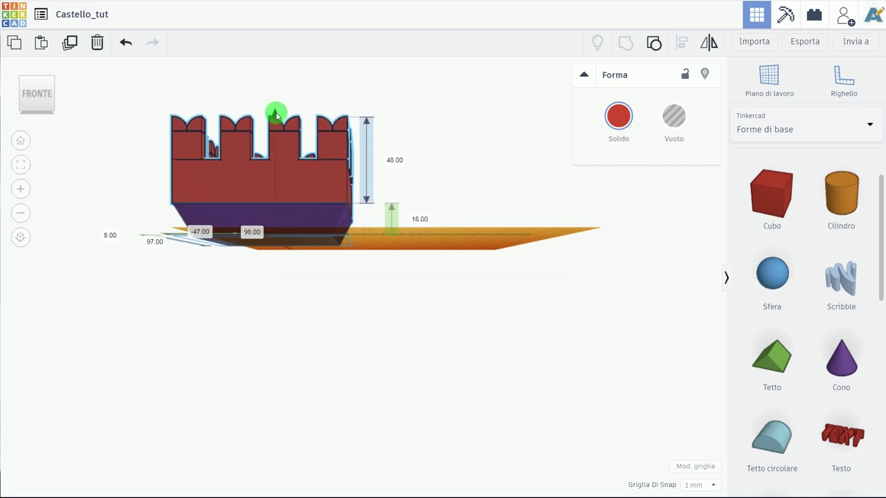
left_click(380, 128)
Group the castle and frustum into one red 98 × 97 × 66 solid
left_click_drag(394, 103, 313, 221)
left_click(648, 45)
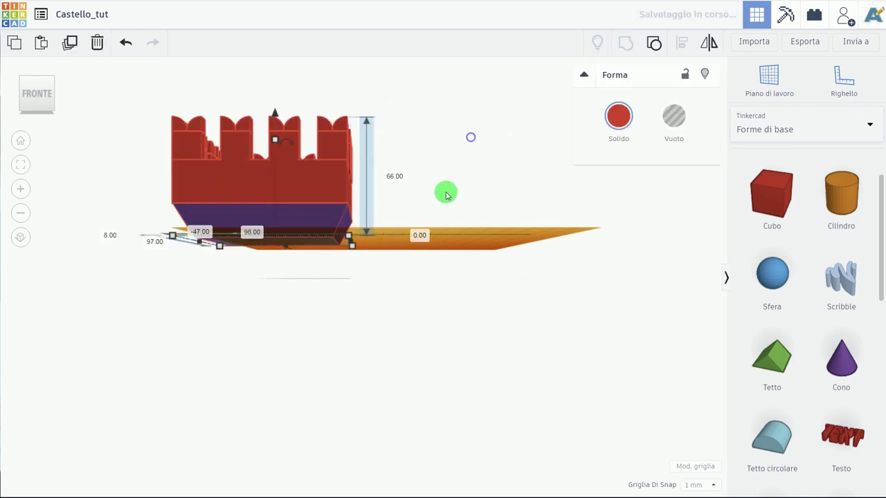
mouse_move(430, 202)
right_mouse_down()
mouse_move(445, 162)
mouse_move(368, 279)
mouse_move(337, 281)
right_mouse_up()
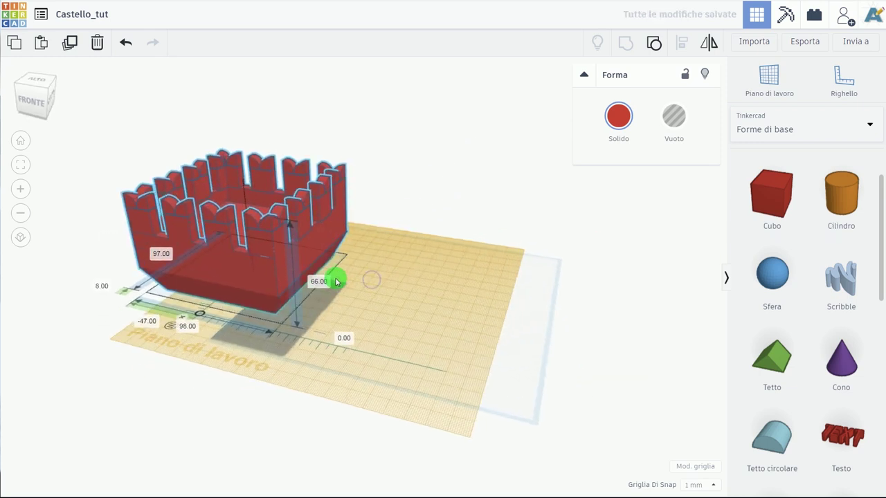
left_click(449, 172)
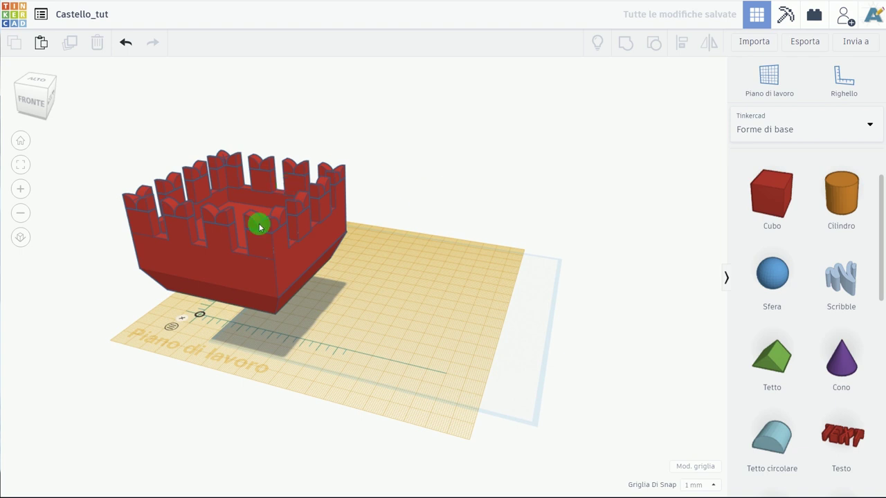